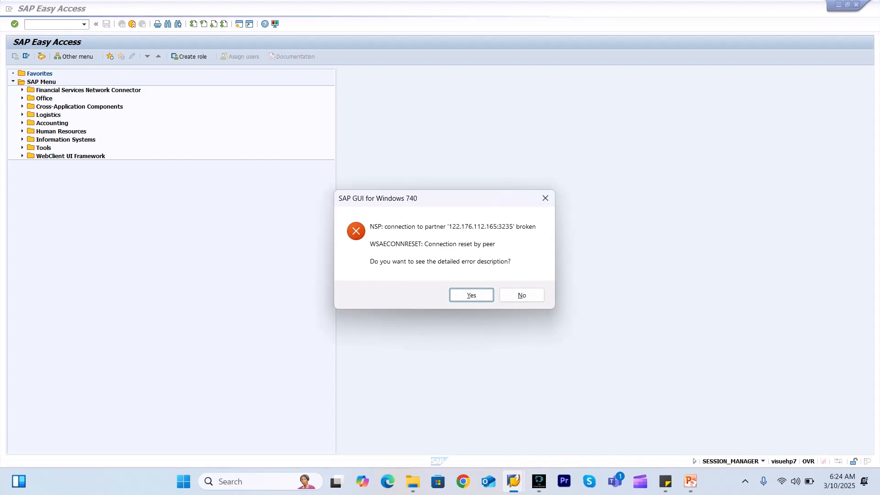
# Dismiss the error and log back on to client 800 with the saved user, ending the other session
pyautogui.click(521, 295)
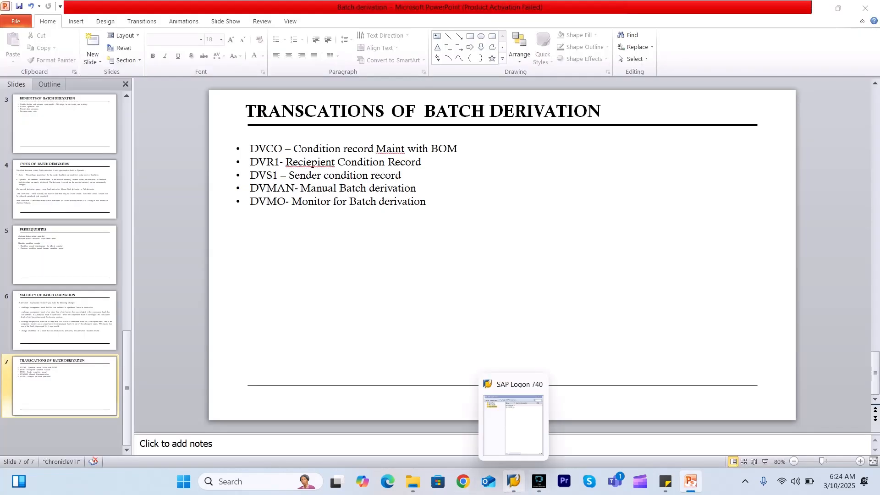
pyautogui.click(520, 422)
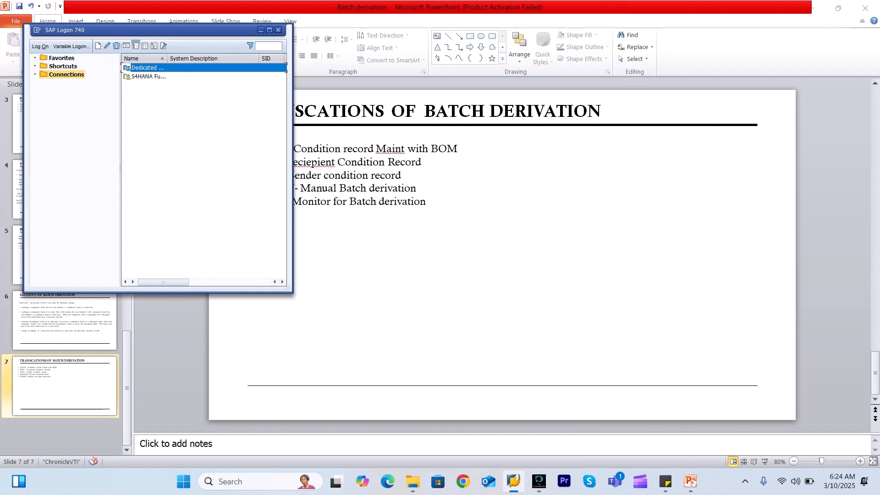
pyautogui.press('Return')
pyautogui.press('space')
pyautogui.press('Down')
pyautogui.press('Return')
pyautogui.press('Tab')
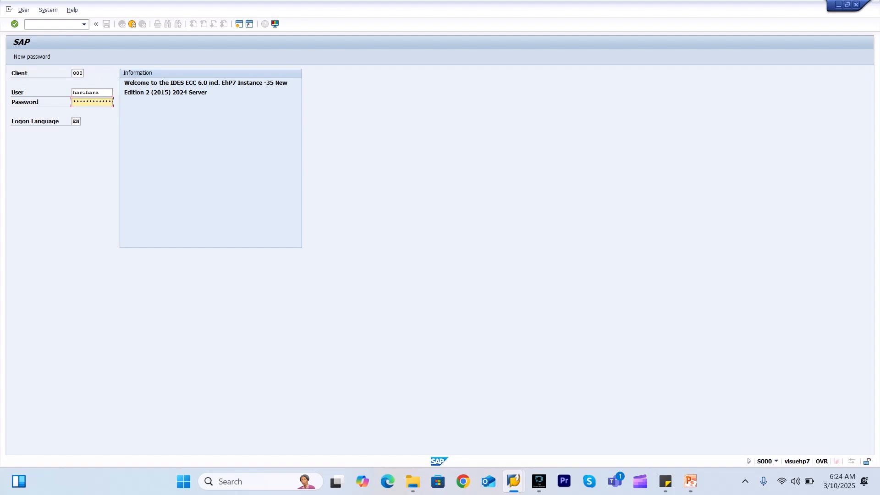
pyautogui.press('Return')
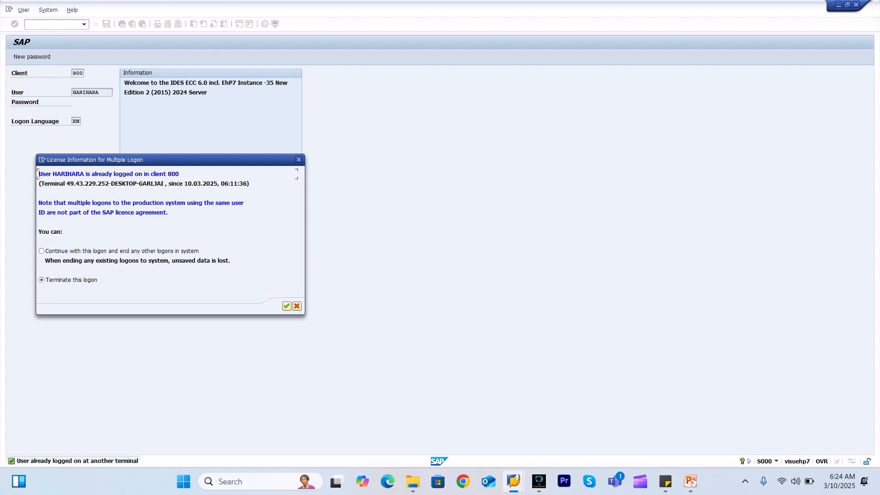
pyautogui.click(42, 251)
pyautogui.press('Return')
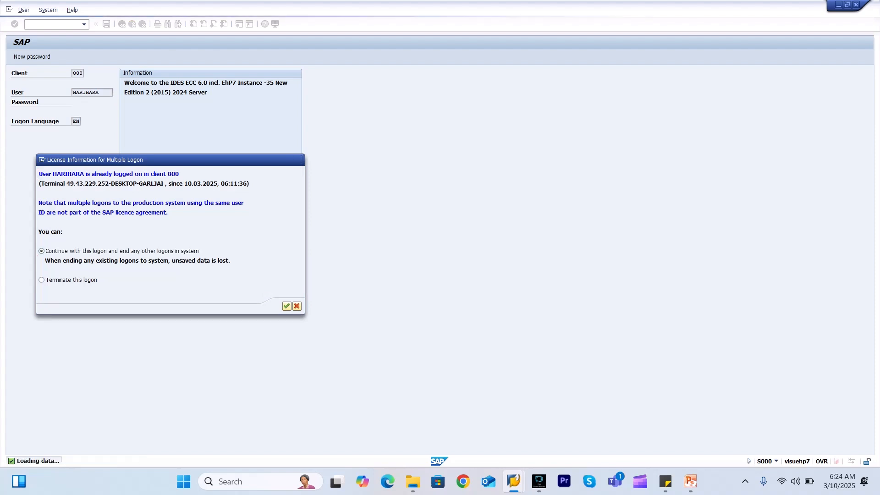
# Run SPRO and open Activate Batch Derivation under Logistics - General > Batch Management > Derivation of Batch Data
pyautogui.write('spro')
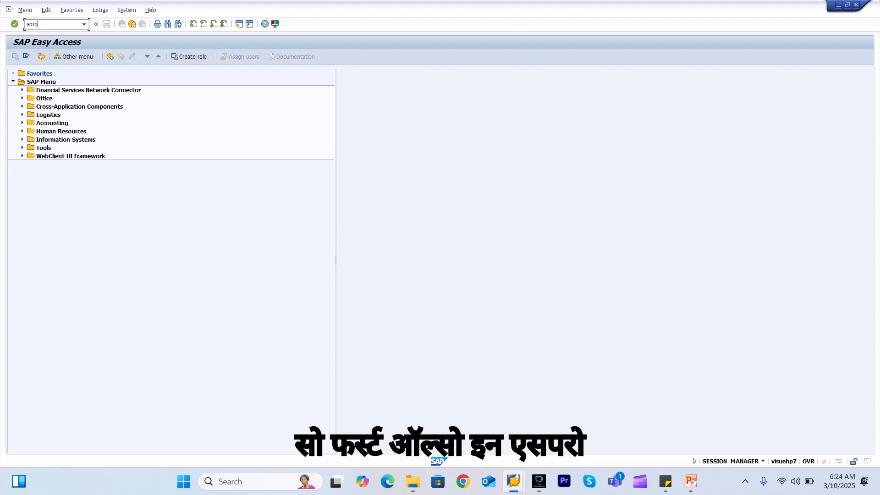
pyautogui.press('Return')
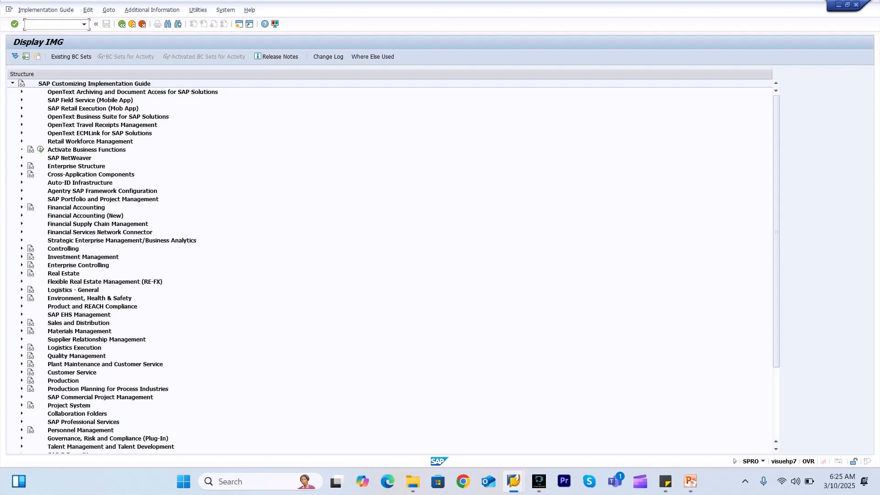
pyautogui.scroll(-4, 390, 266)
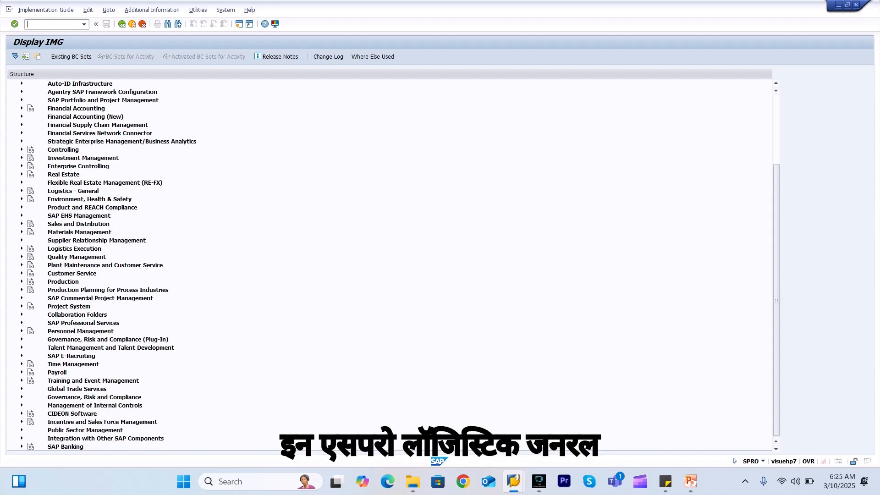
pyautogui.click(22, 191)
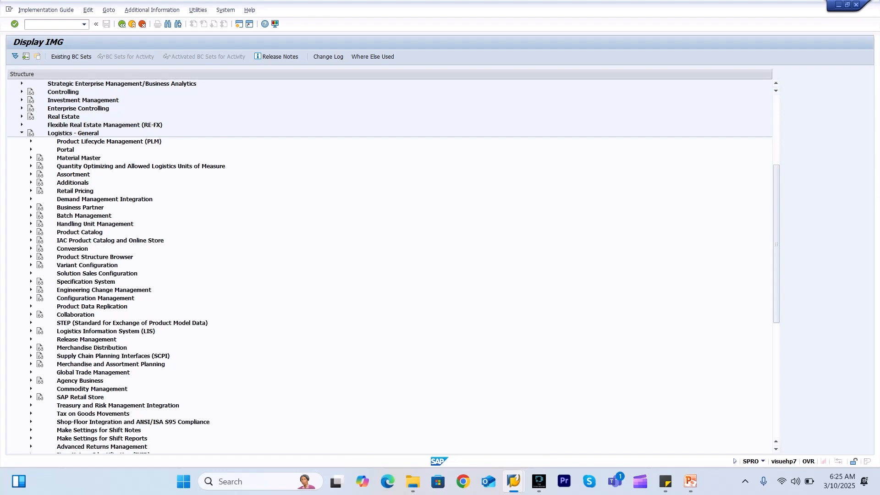
pyautogui.click(31, 215)
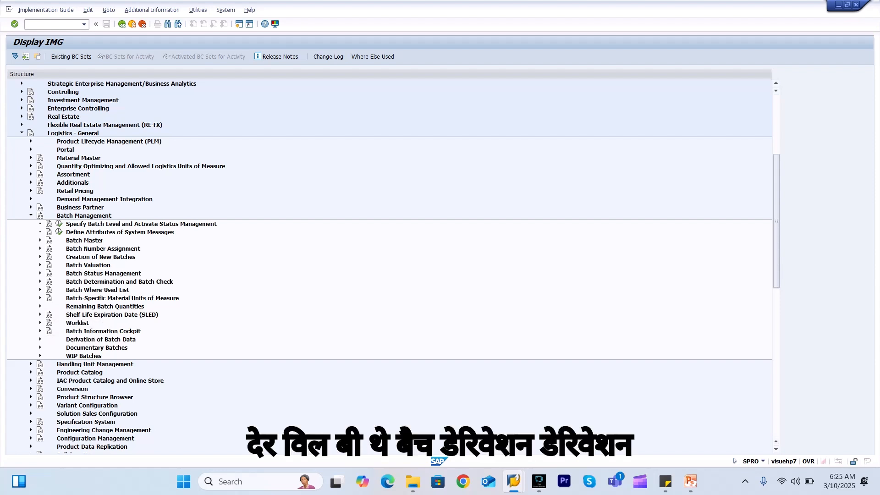
pyautogui.click(40, 339)
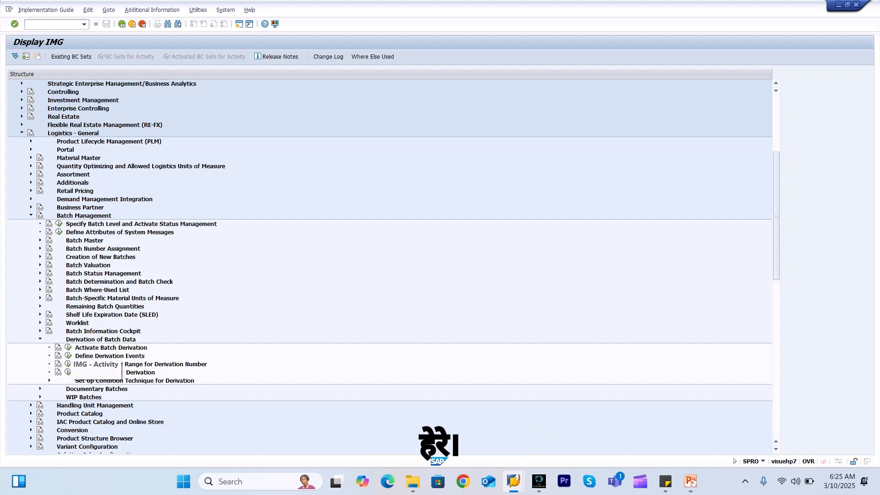
pyautogui.click(69, 347)
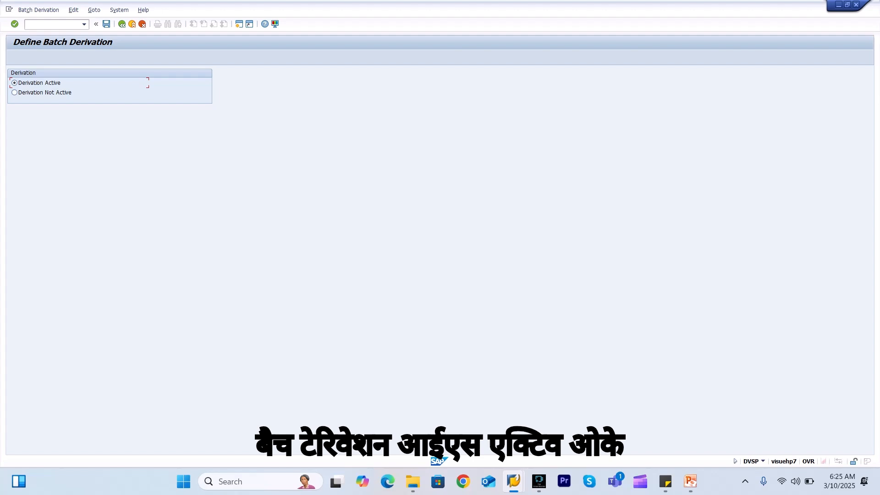
# View the derivation number range, then the four derivation event assignments, and return to the IMG tree
pyautogui.click(122, 24)
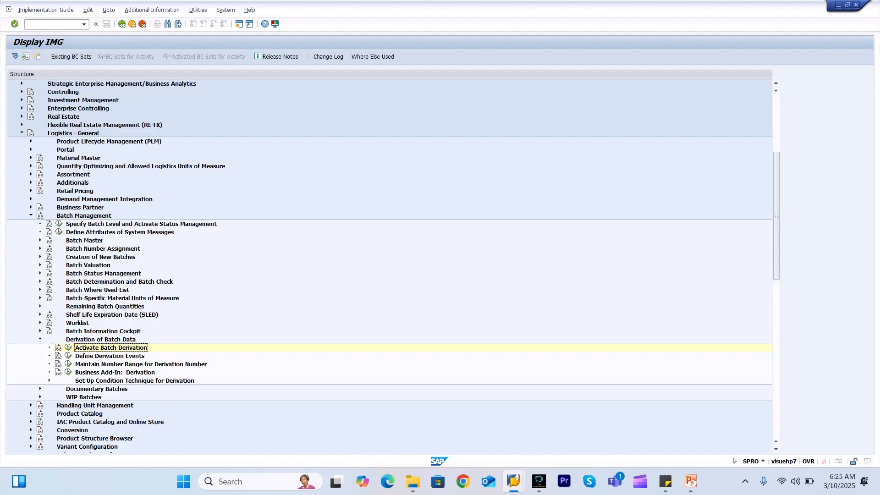
pyautogui.click(69, 363)
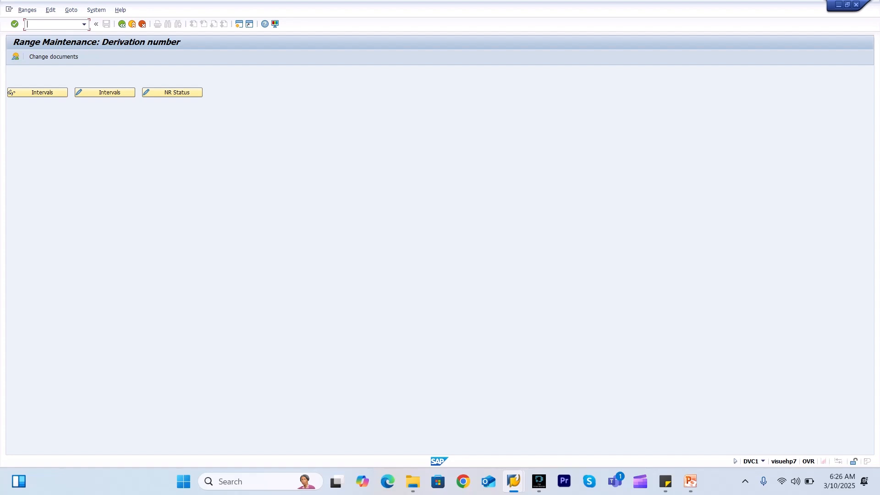
pyautogui.click(121, 24)
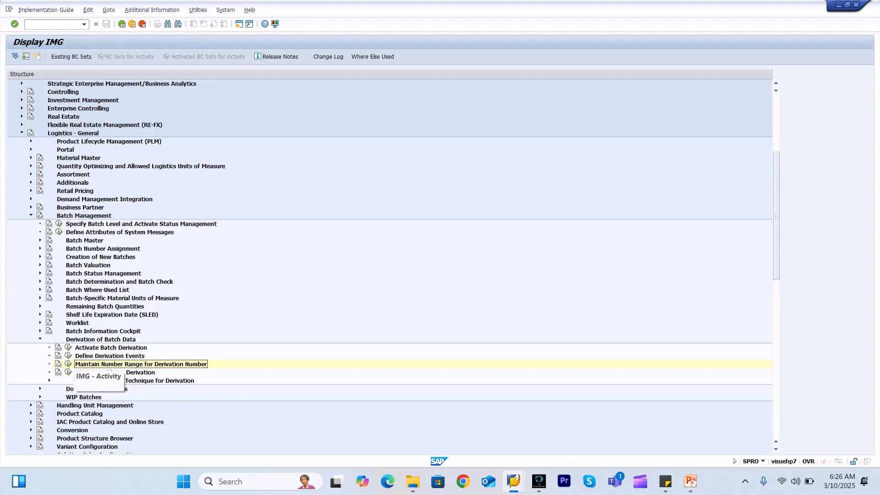
pyautogui.click(68, 356)
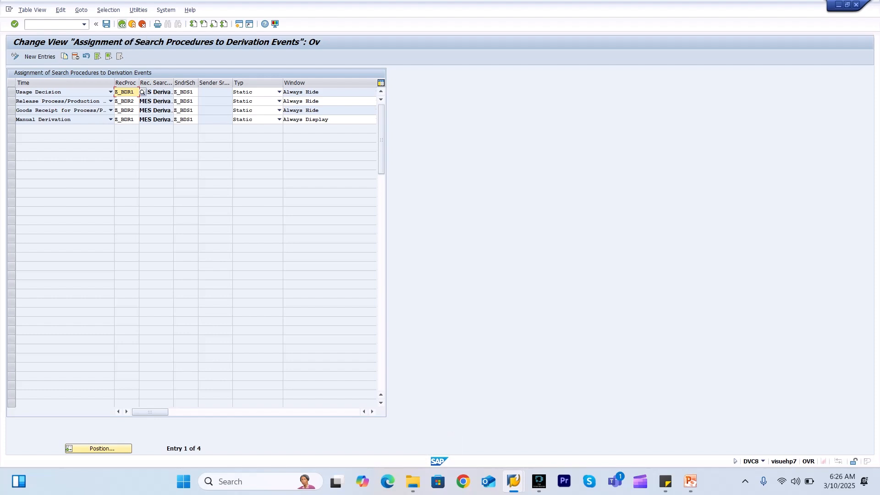
pyautogui.press('F3')
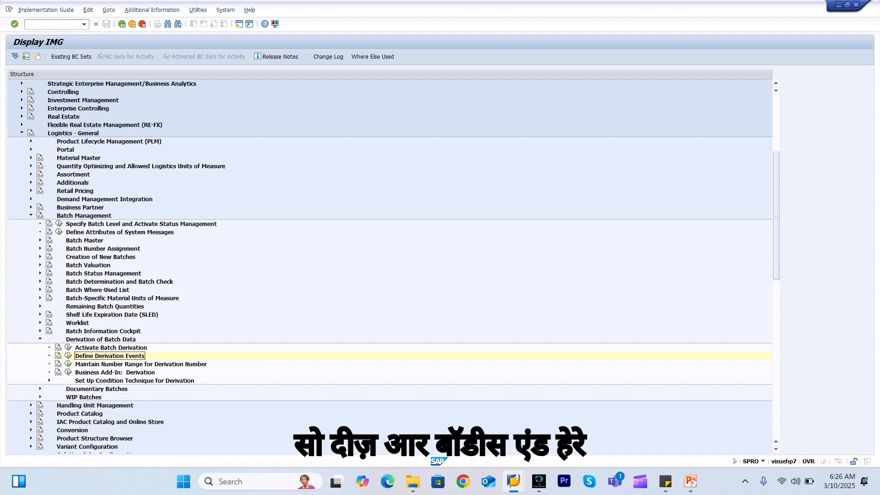
# Open Define Search Procedures to Determine Receiving Batches under the derivation condition technique setup
pyautogui.click(49, 380)
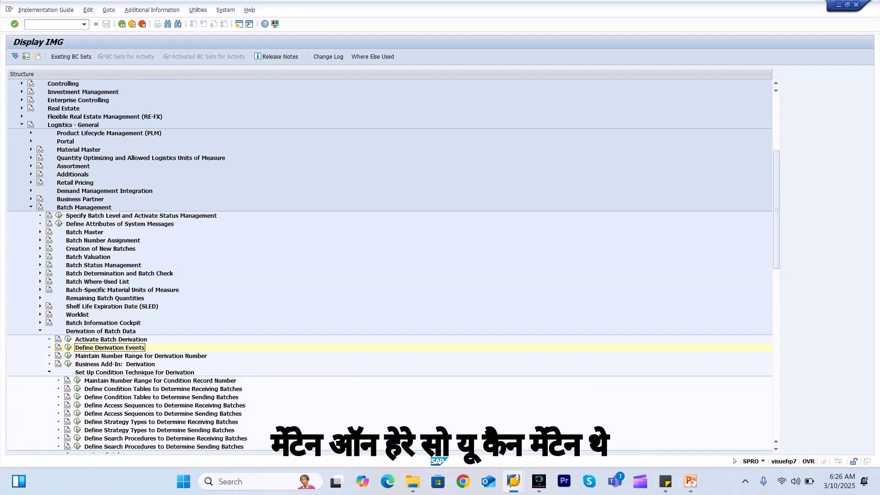
pyautogui.click(162, 397)
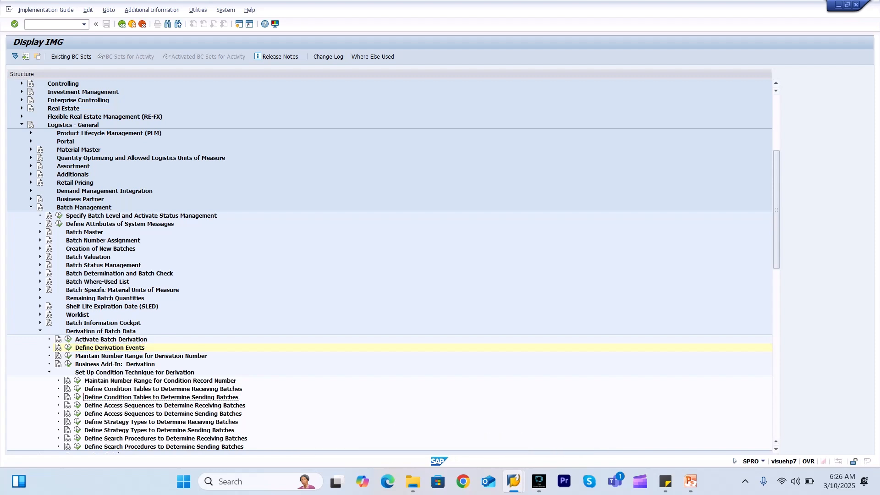
pyautogui.scroll(-1, 390, 265)
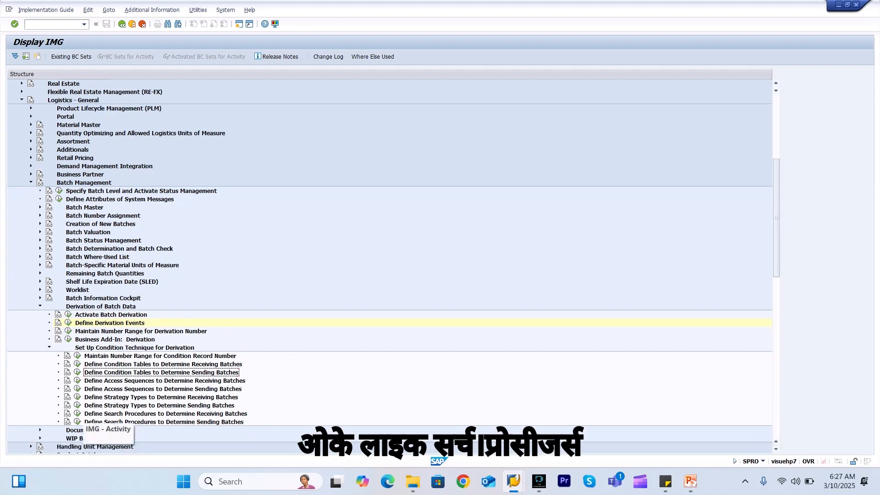
pyautogui.click(77, 413)
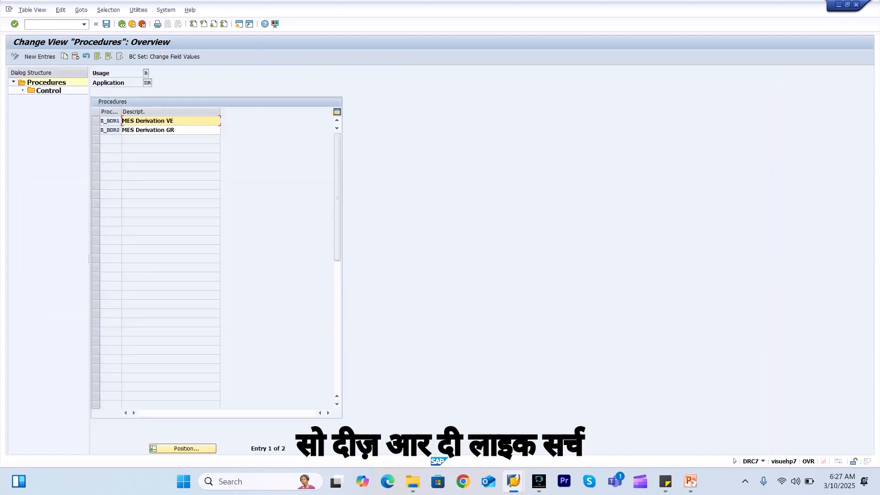
# Inspect Z_BDR1's control step 100 with condition type BDR1, then return to the IMG tree
pyautogui.doubleClick(48, 91)
pyautogui.rightClick(102, 122)
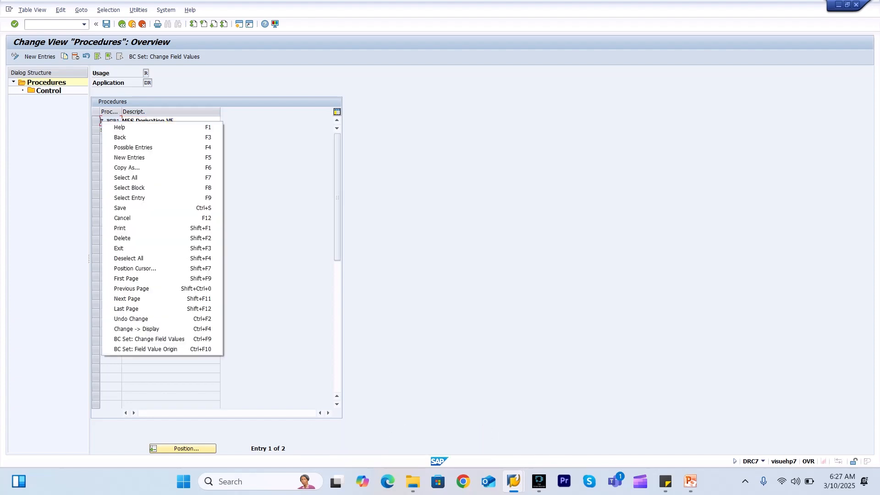
pyautogui.click(96, 121)
pyautogui.doubleClick(55, 92)
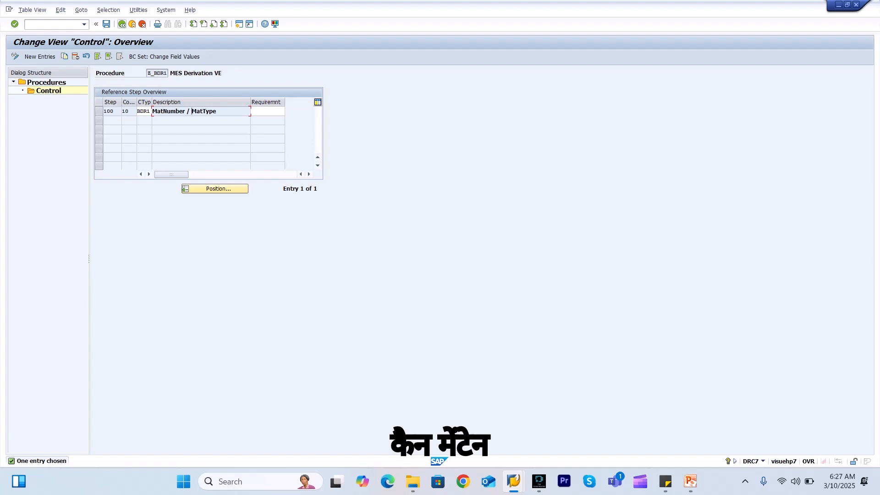
pyautogui.click(122, 24)
pyautogui.press('F3')
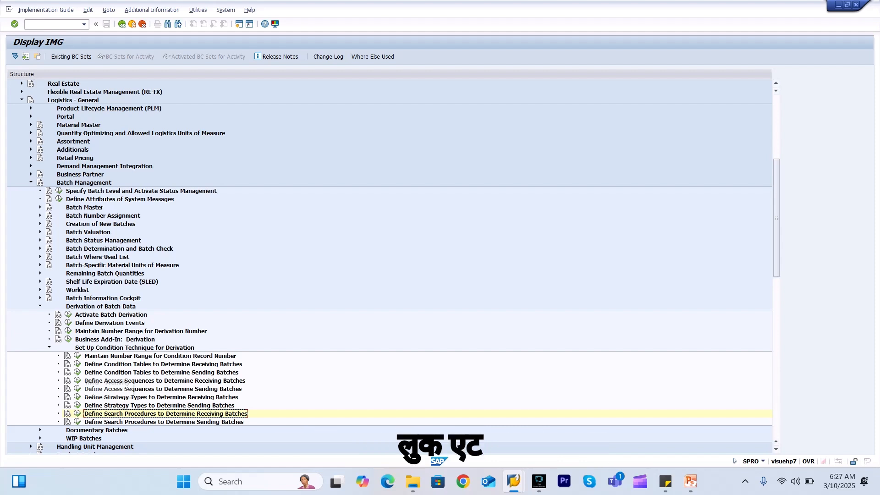
# Open the receiving-batch condition table activity and list the existing derivation condition tables
pyautogui.click(77, 364)
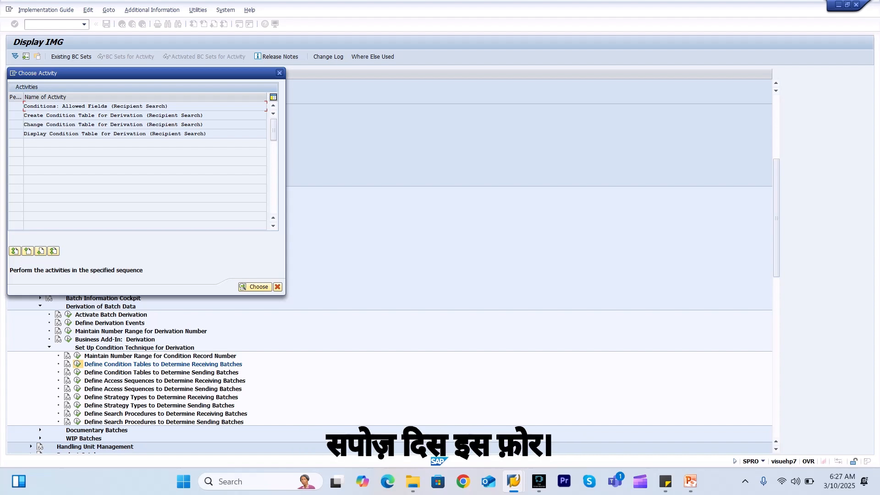
pyautogui.press('Return')
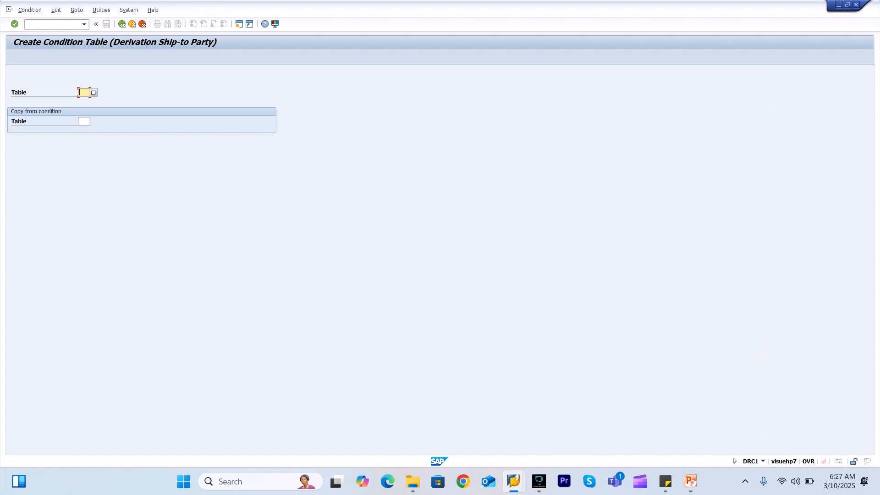
pyautogui.press('F4')
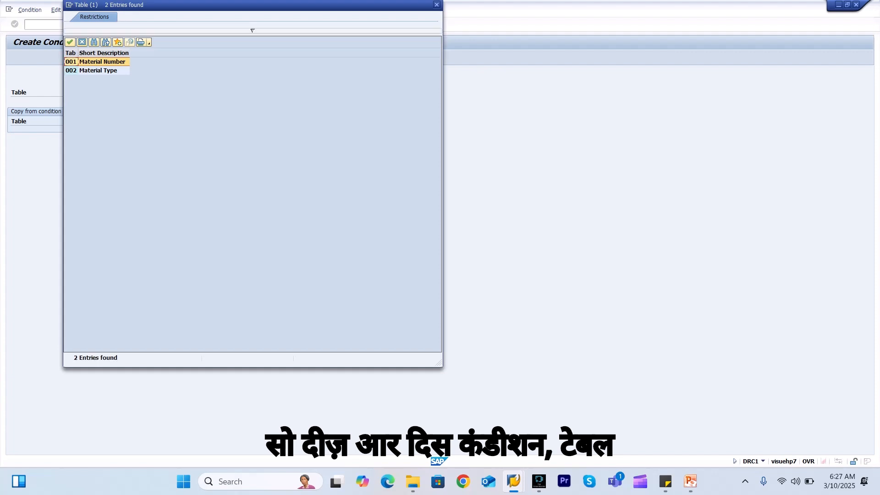
pyautogui.click(436, 4)
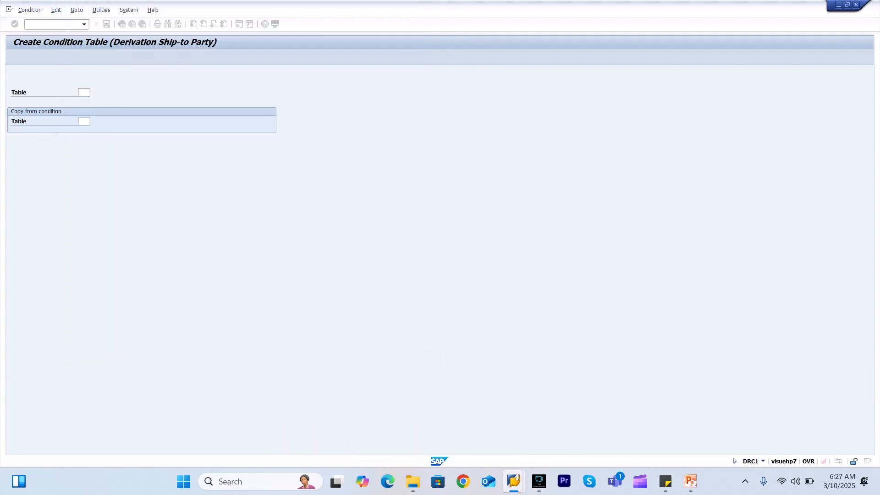
# Display condition table 001 (Material Number), keyed on Receiver Material, and back out to the activity chooser
pyautogui.click(30, 10)
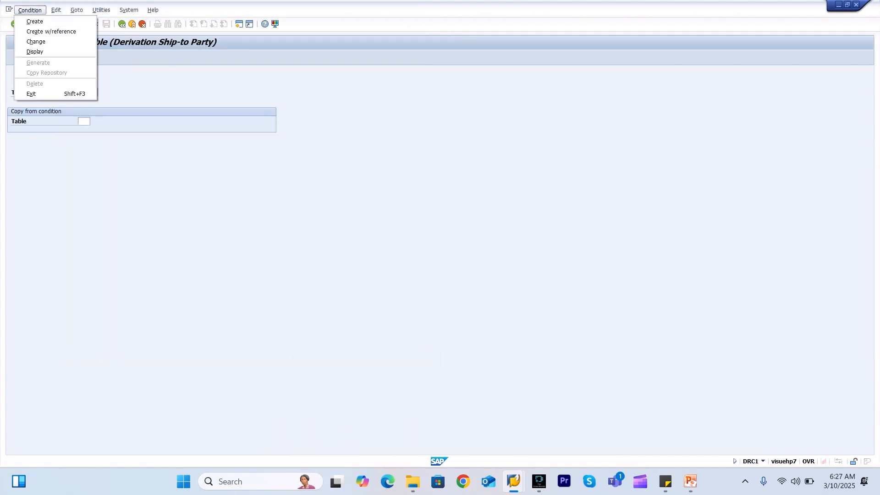
pyautogui.click(37, 41)
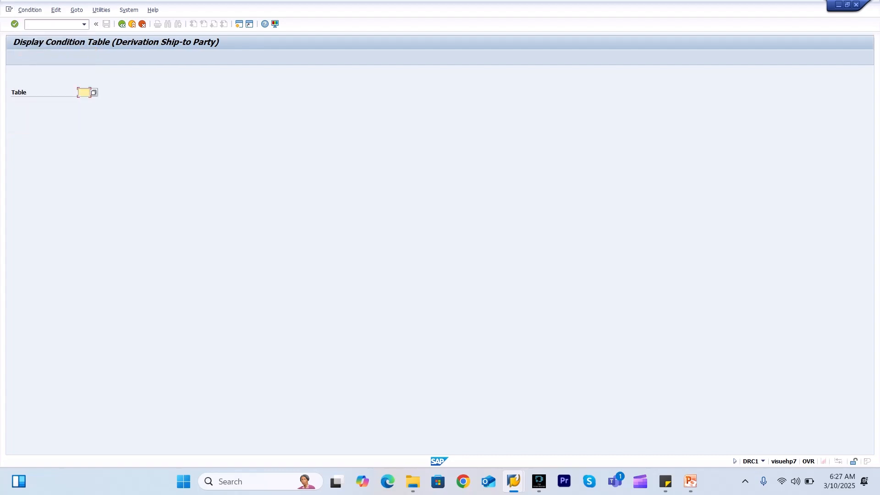
pyautogui.click(93, 92)
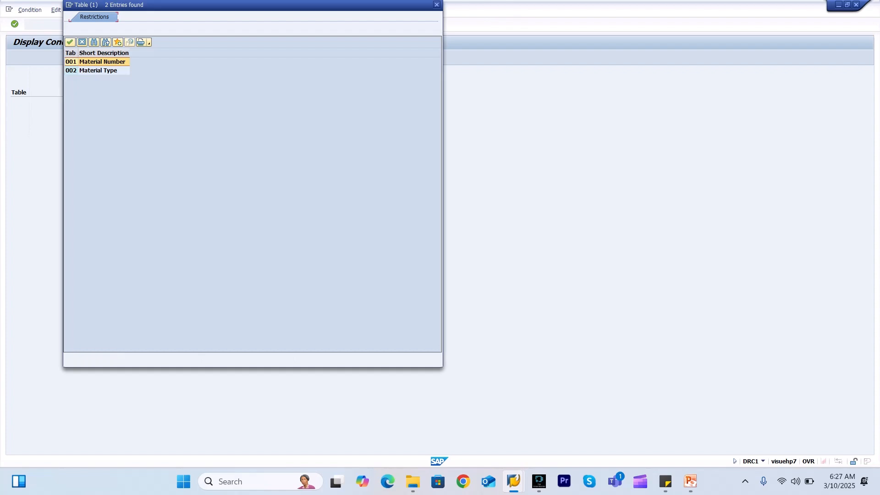
pyautogui.press('Return')
pyautogui.press('Return')
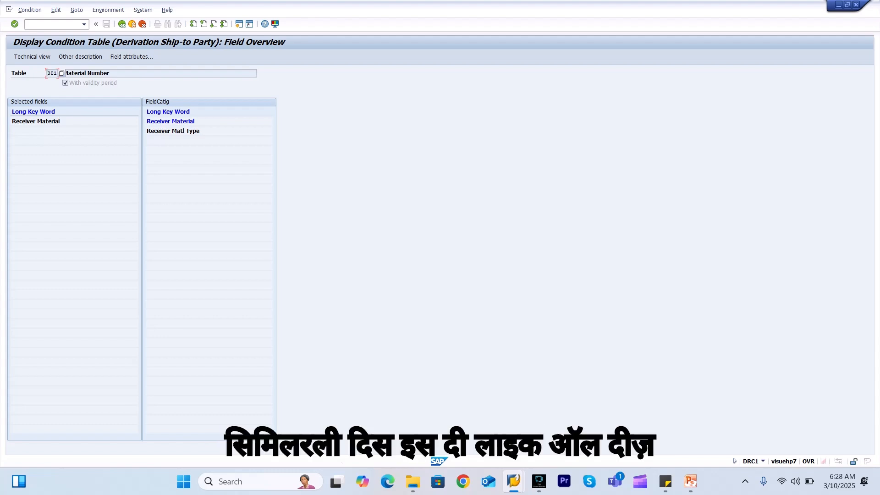
pyautogui.click(121, 24)
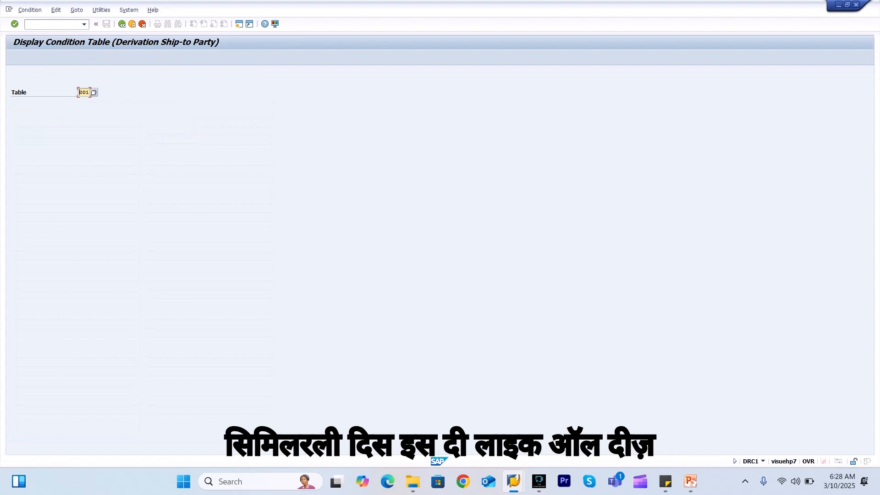
pyautogui.click(121, 24)
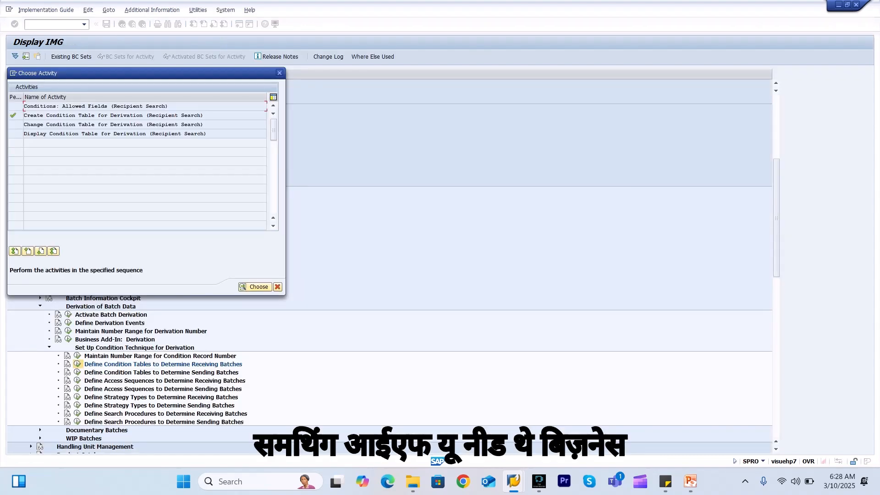
# Review receiving-batch strategy types BDR1 (access sequence BDR1) and BDR2 (CIM1), then return to the IMG tree
pyautogui.click(279, 72)
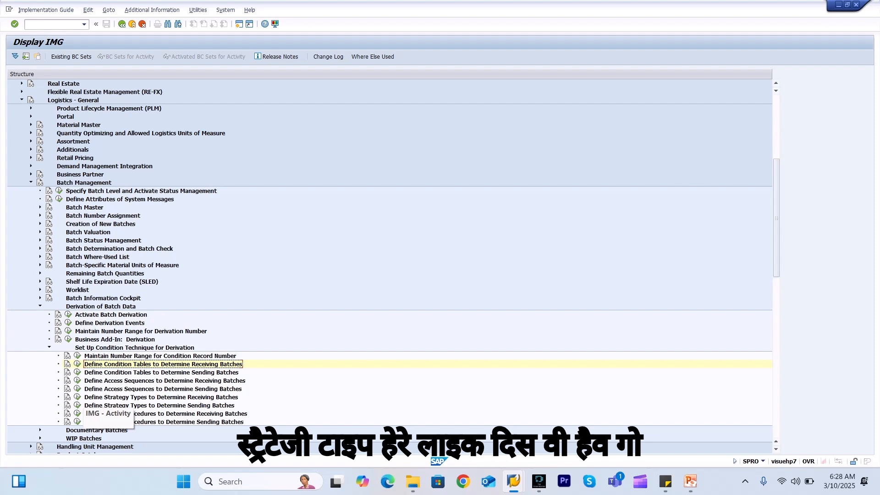
pyautogui.click(77, 397)
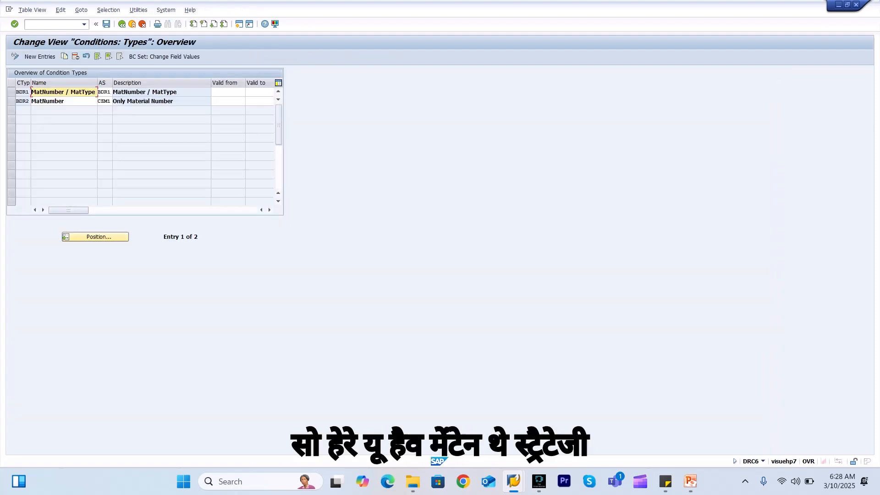
pyautogui.click(104, 92)
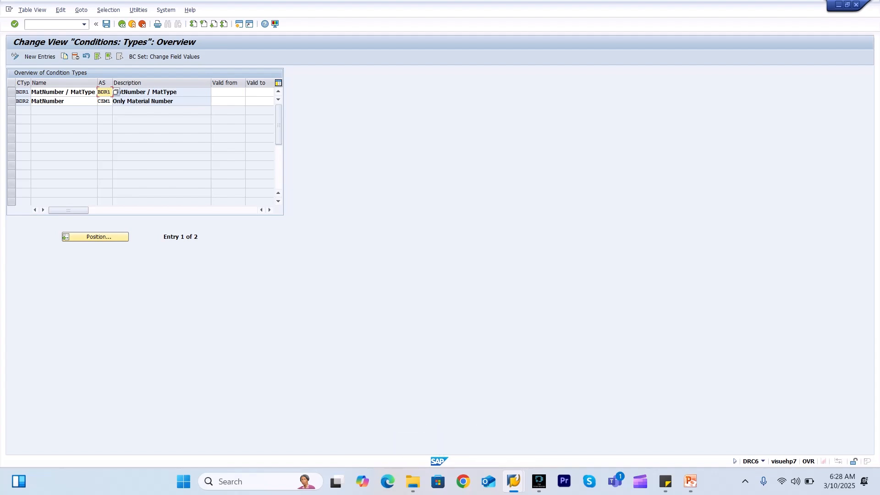
pyautogui.click(122, 24)
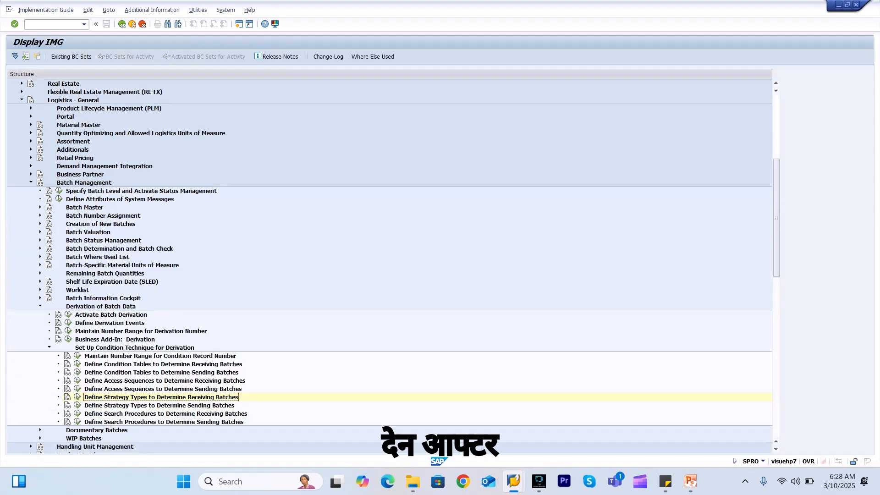
# Leave the implementation guide with /n for the SAP Easy Access menu
pyautogui.click(53, 24)
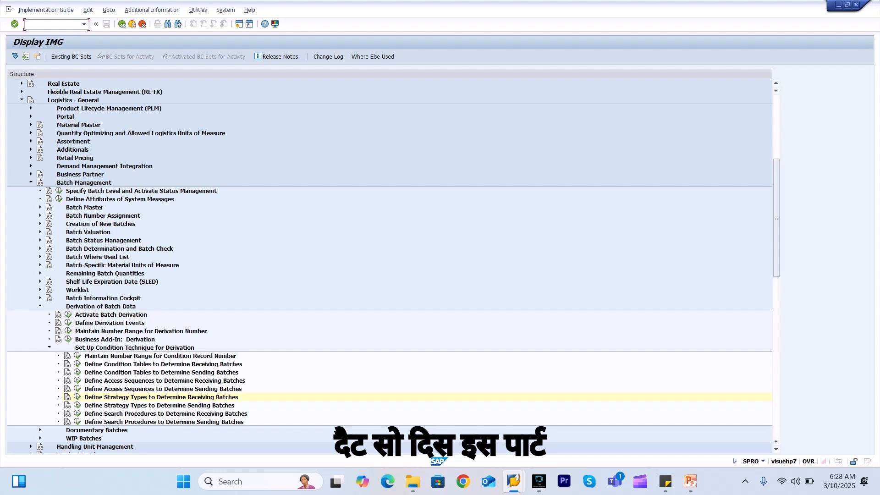
pyautogui.write('/n')
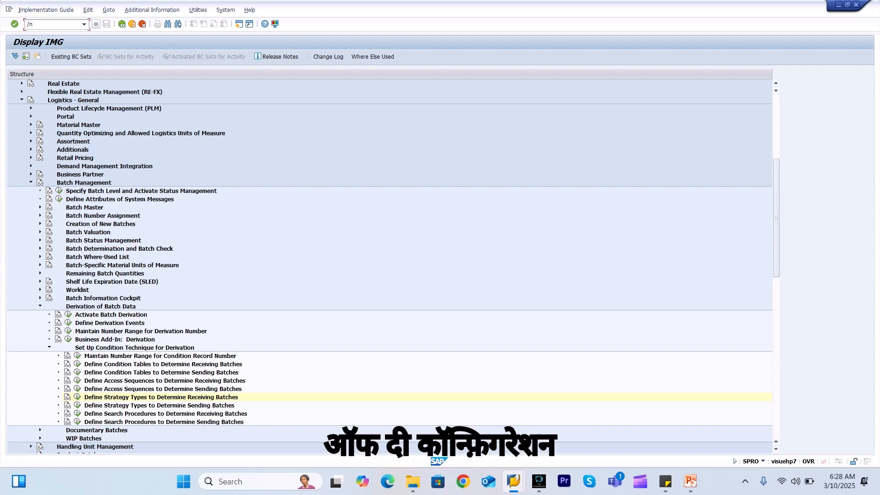
pyautogui.press('Return')
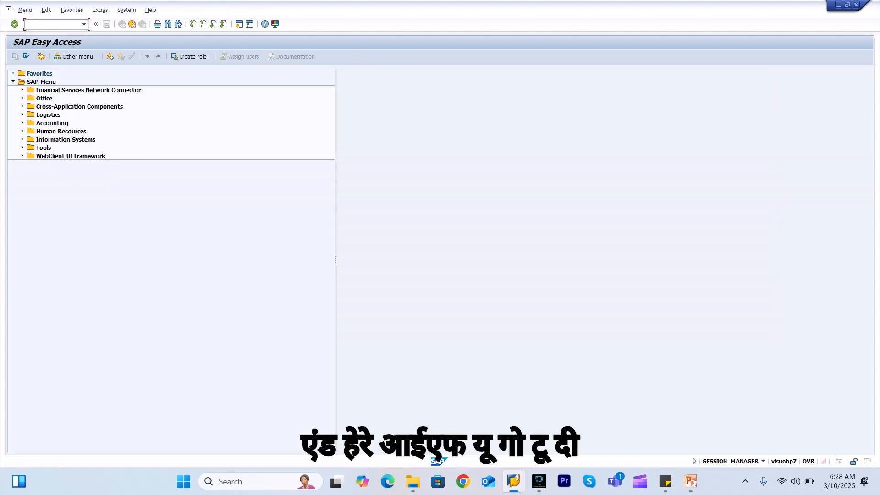
# Open Condition Record Maintenance for Bills of Material under Logistics > Central Functions > Batch Management > Batch Derivation
pyautogui.click(22, 115)
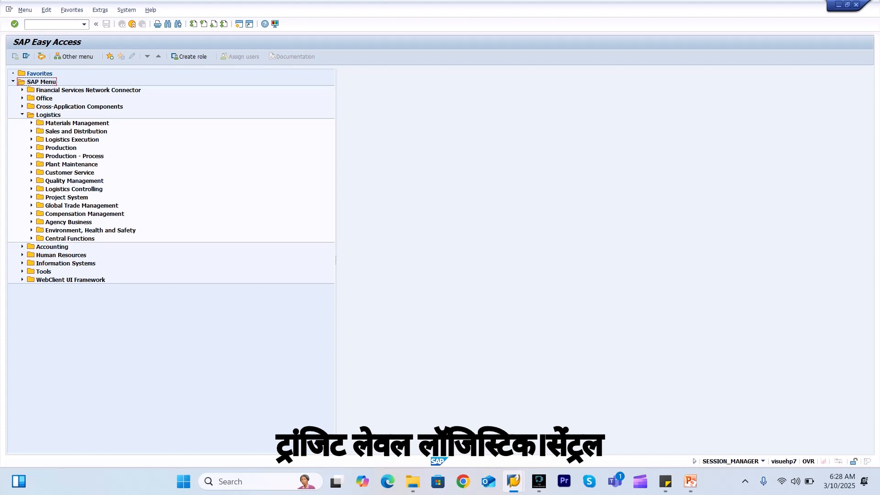
pyautogui.click(31, 238)
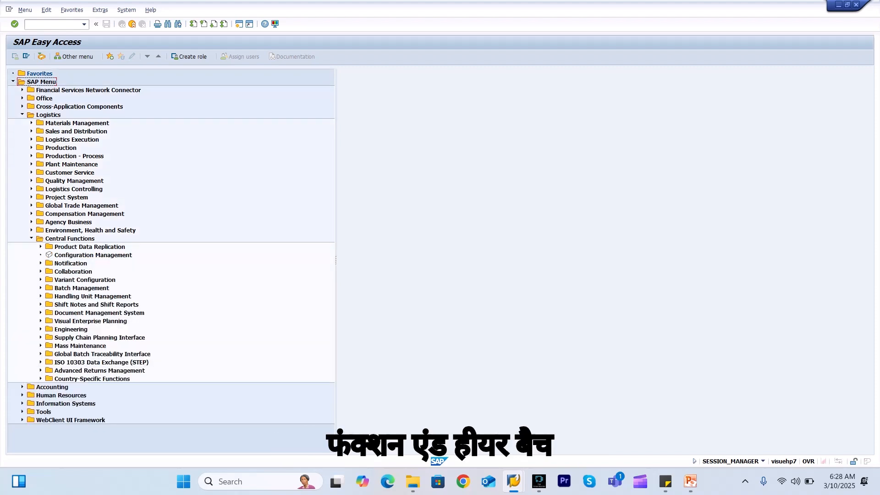
pyautogui.click(40, 288)
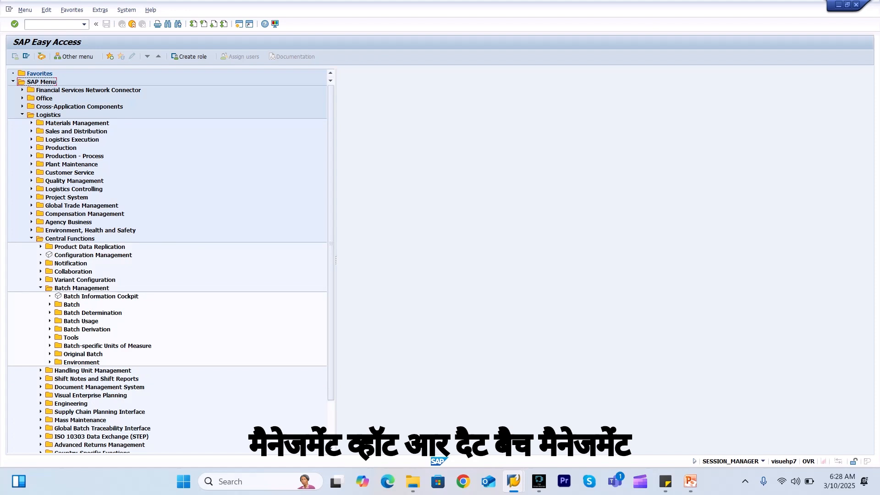
pyautogui.click(49, 329)
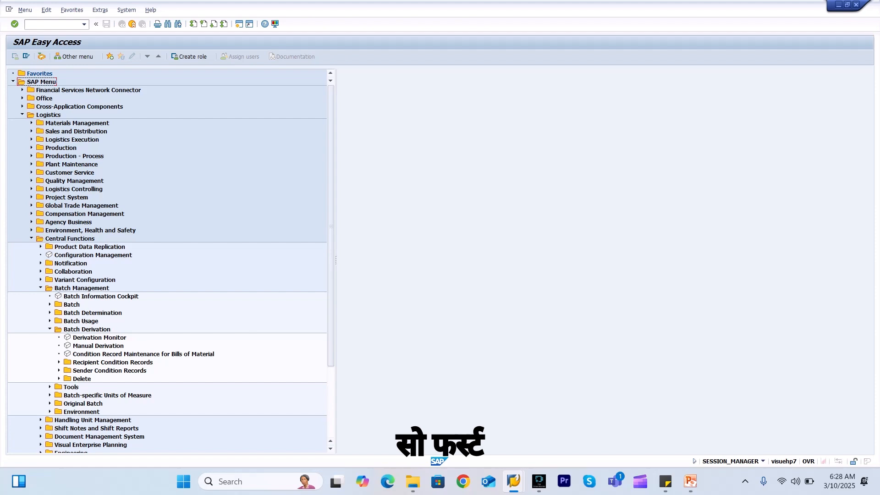
pyautogui.doubleClick(98, 346)
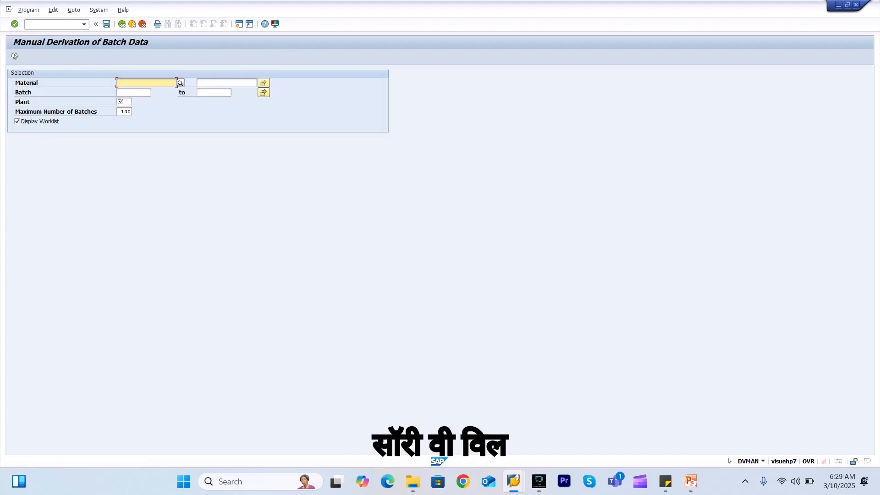
pyautogui.click(122, 24)
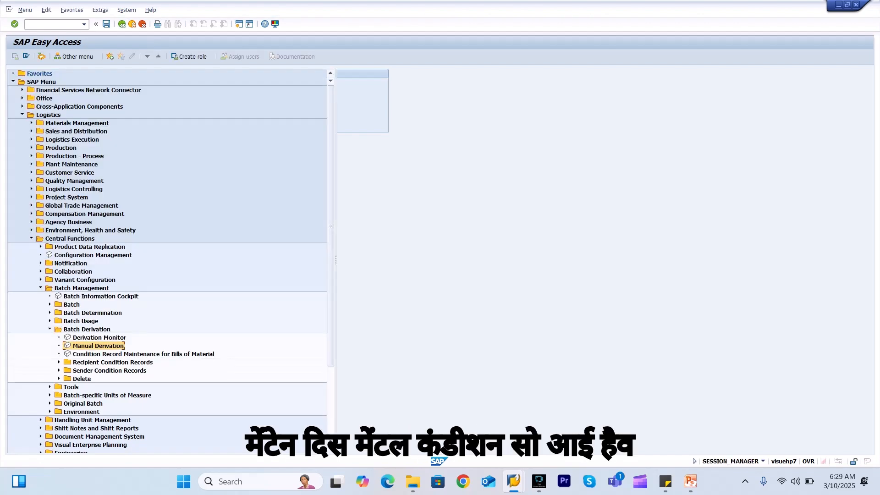
pyautogui.doubleClick(143, 354)
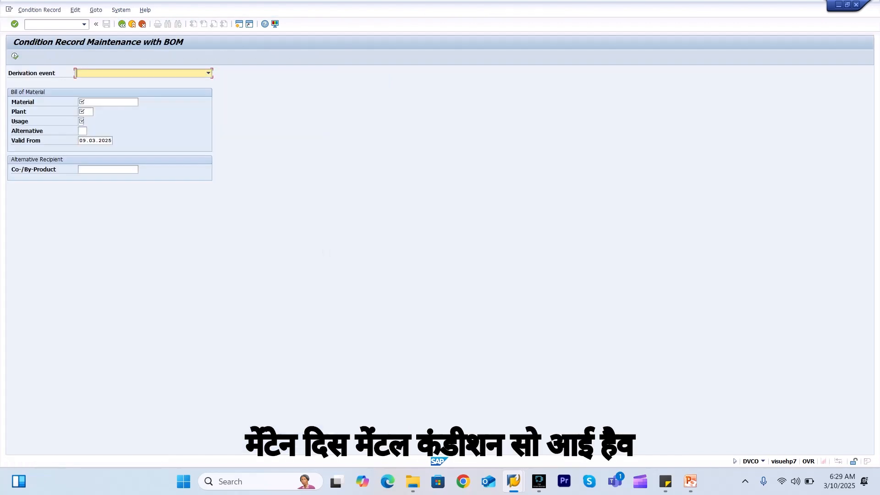
# Look up Release Process/Production Order condition records for material FG_BATCH, plant 3000, BOM usage 1
pyautogui.click(209, 73)
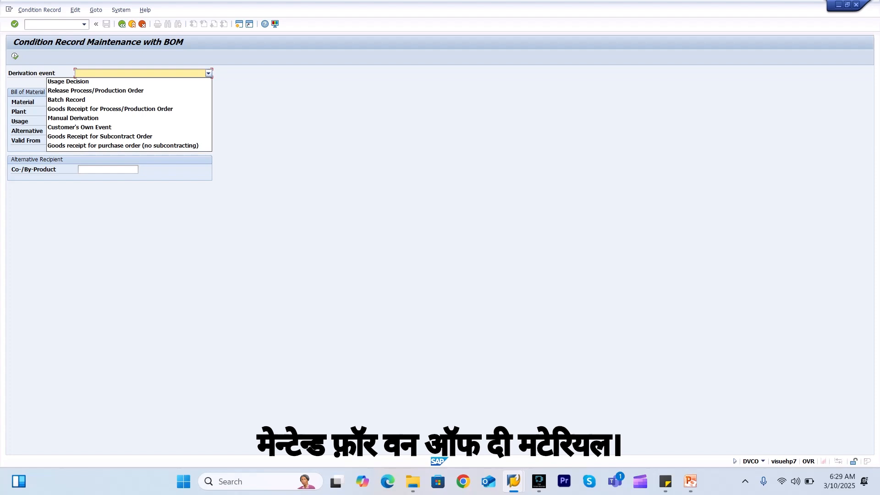
pyautogui.click(120, 91)
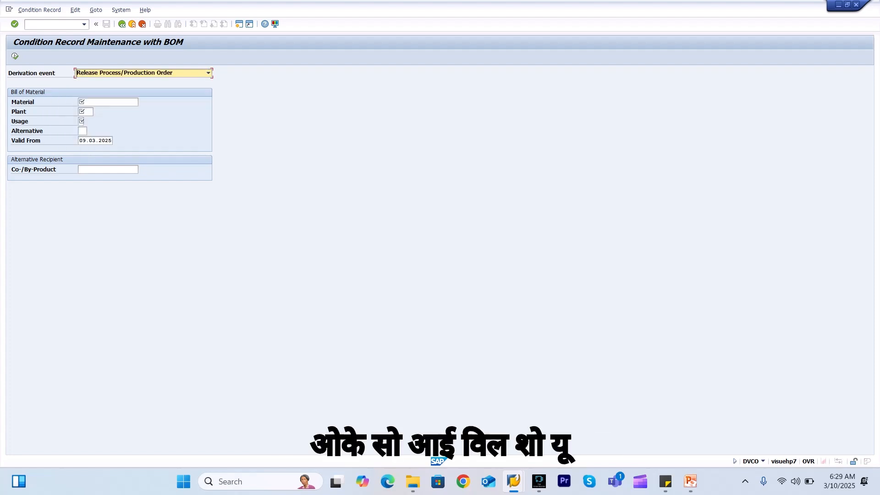
pyautogui.click(108, 102)
pyautogui.press('space')
pyautogui.click(99, 111)
pyautogui.click(86, 112)
pyautogui.press('space')
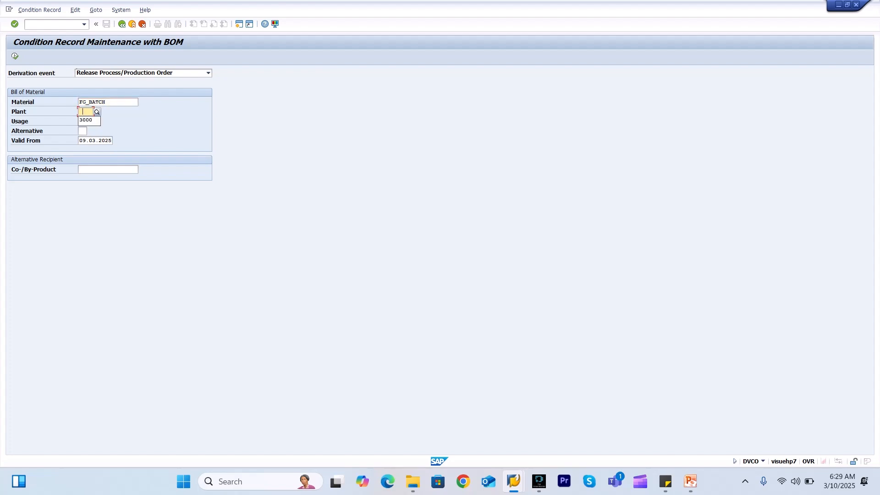
pyautogui.click(86, 120)
pyautogui.click(81, 121)
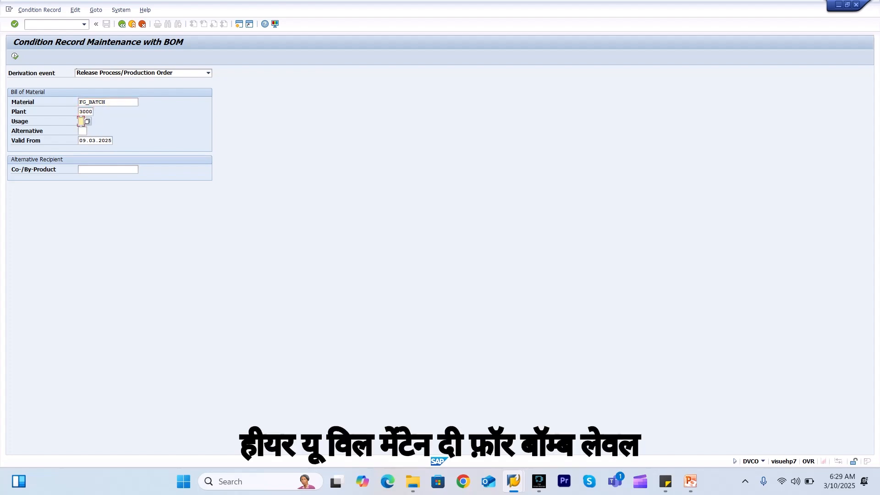
pyautogui.write('1')
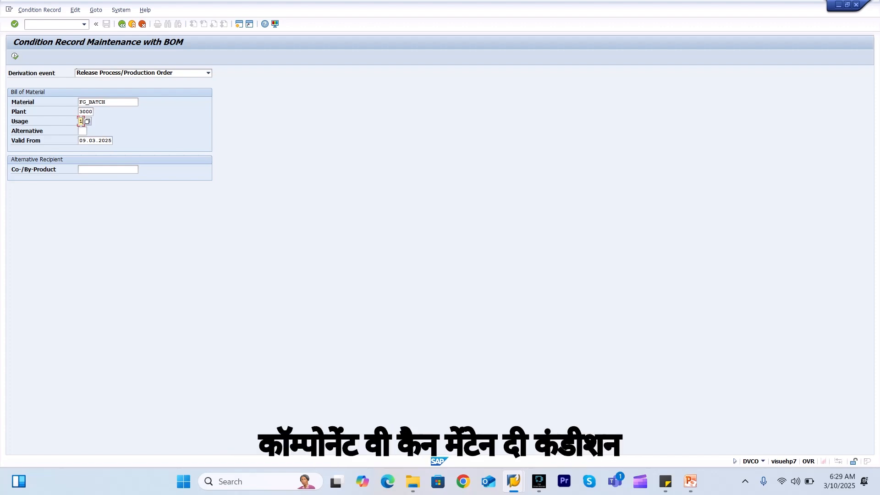
pyautogui.click(14, 56)
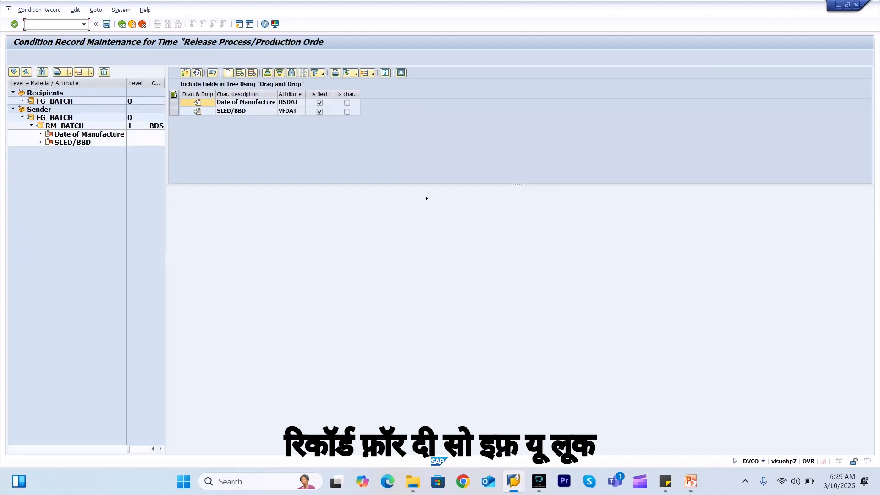
# Check that RM_BATCH sends Date of Manufacture and SLED/BBD to FG_BATCH, then go back
pyautogui.click(65, 126)
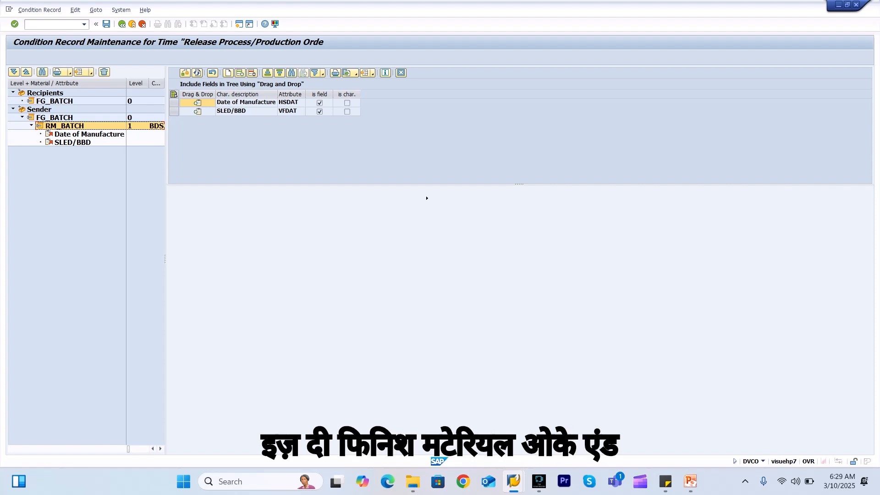
pyautogui.click(247, 103)
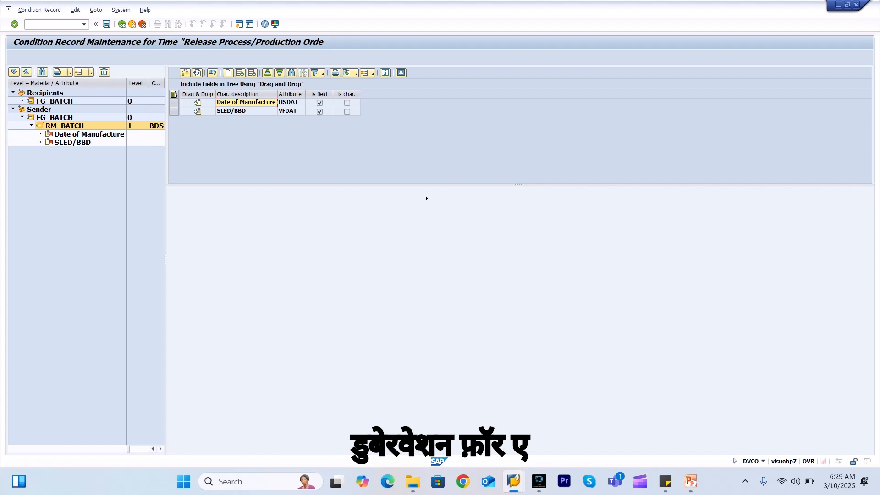
pyautogui.press('Down')
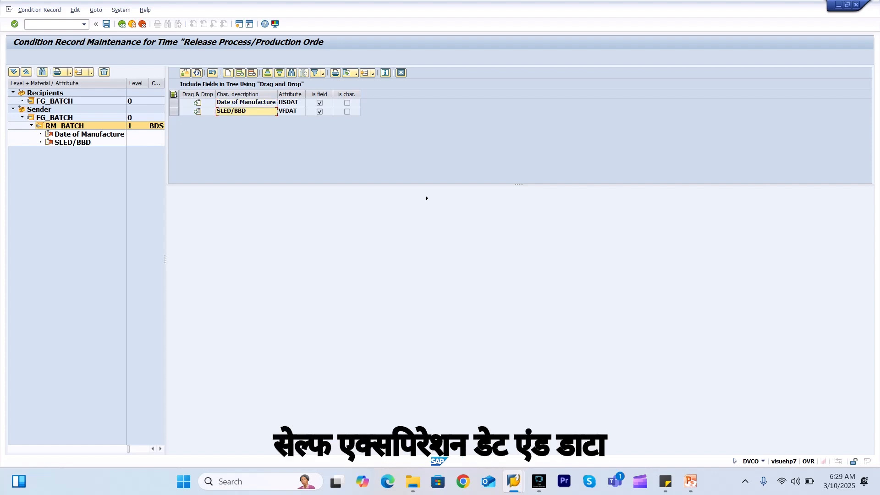
pyautogui.press('Up')
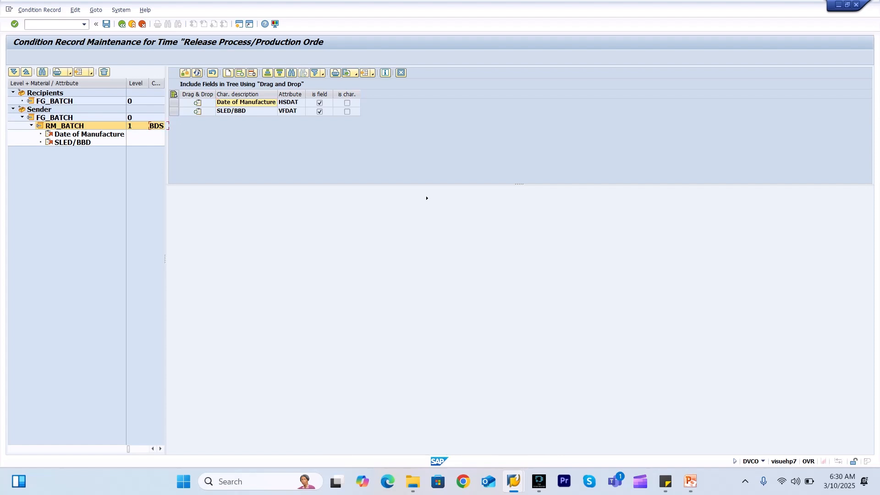
pyautogui.press('F3')
pyautogui.press('F3')
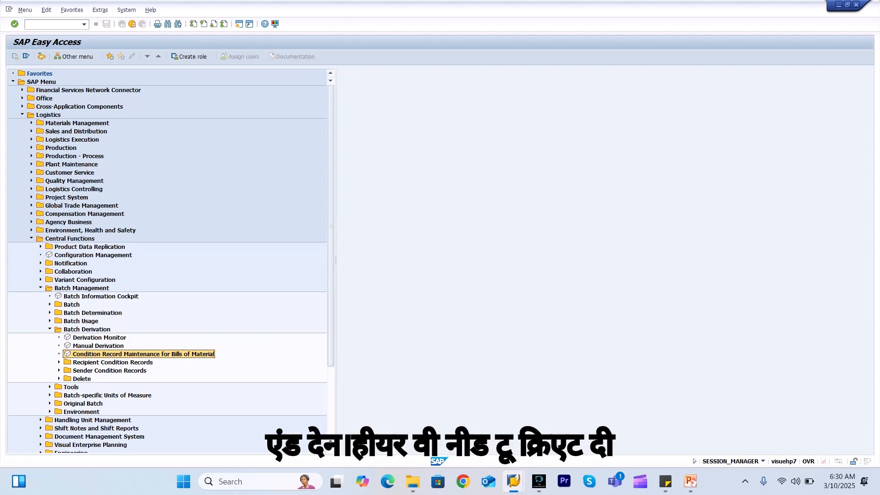
# Open the Change function under Recipient Condition Records in Batch Derivation
pyautogui.click(60, 362)
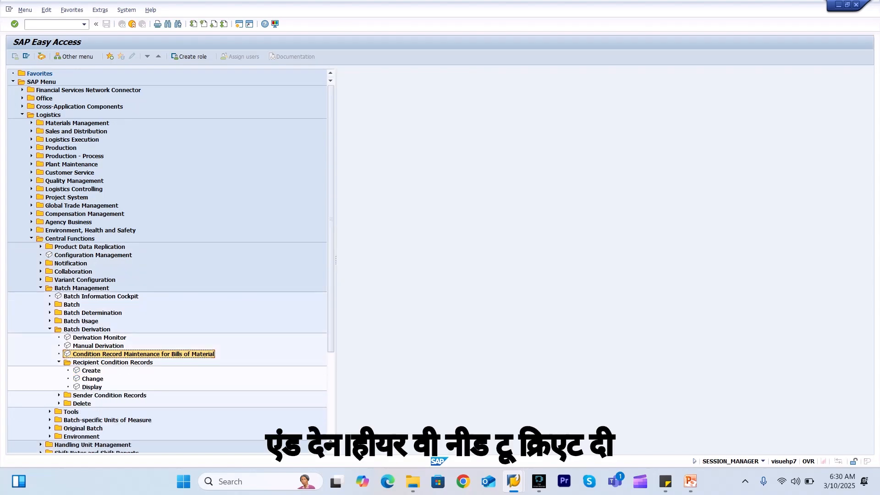
pyautogui.doubleClick(93, 379)
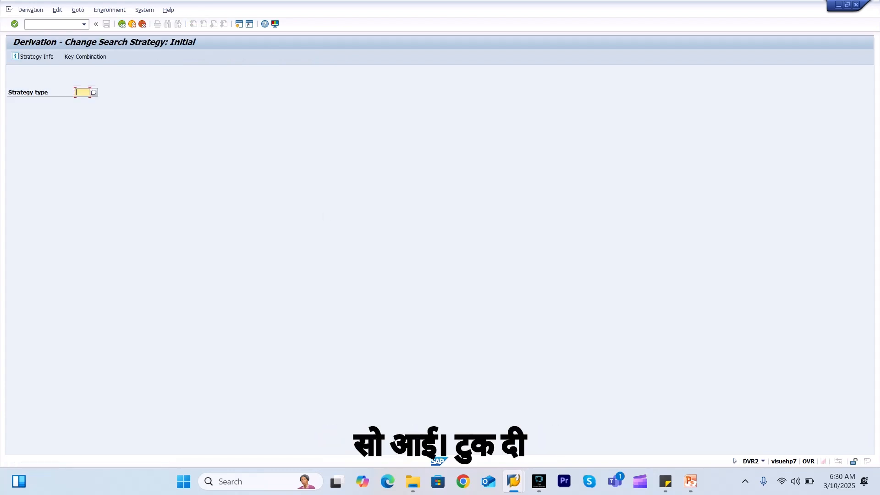
pyautogui.press('F4')
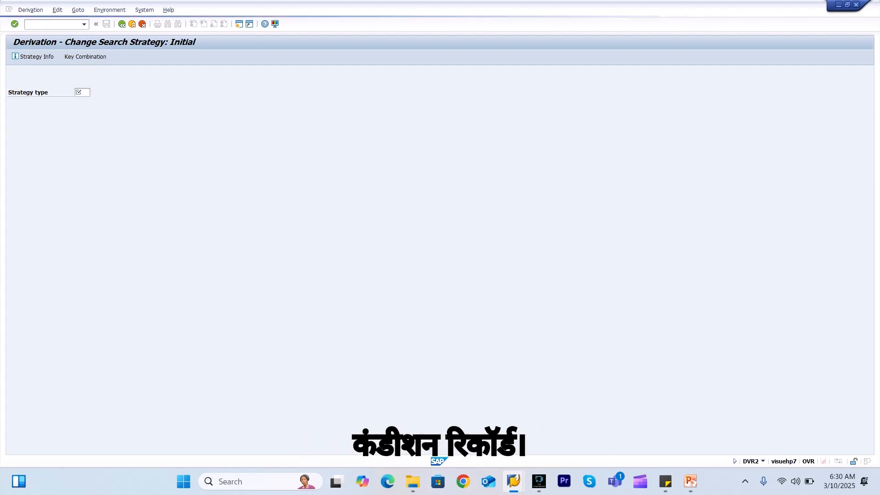
# Try System > Stop Transaction three times on the hung screen, then check the open SAP windows
pyautogui.click(9, 9)
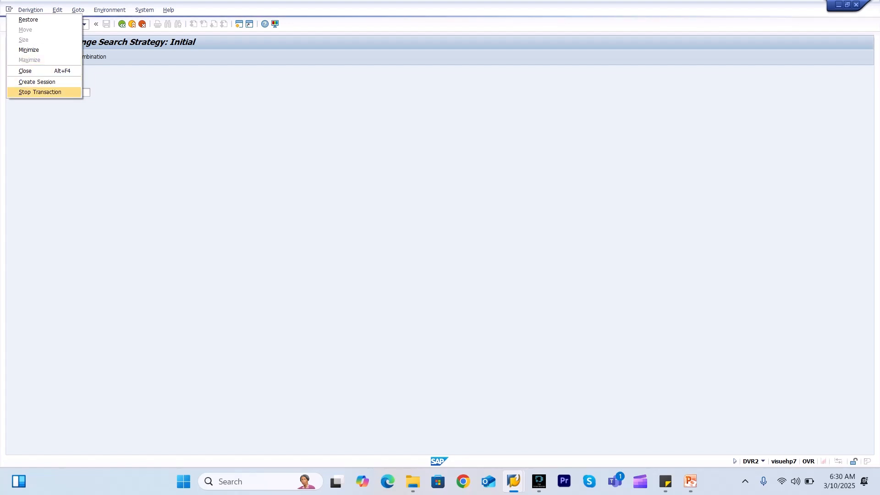
pyautogui.click(40, 92)
pyautogui.click(9, 9)
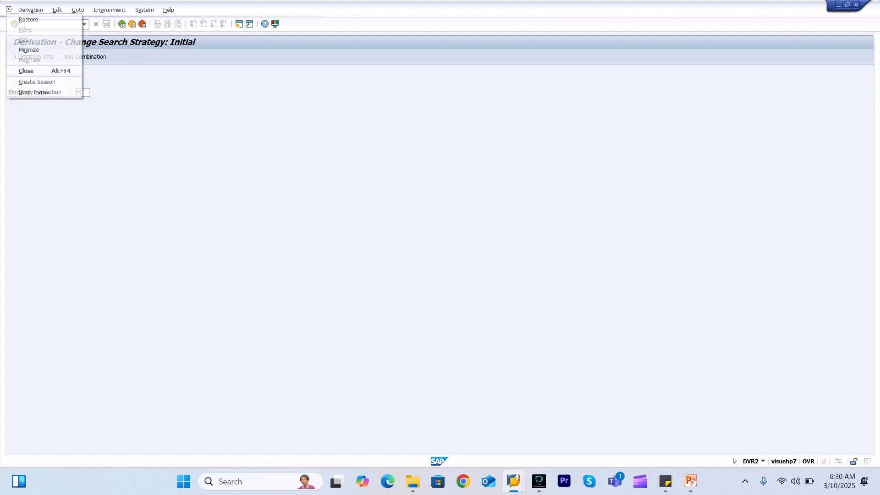
pyautogui.click(40, 92)
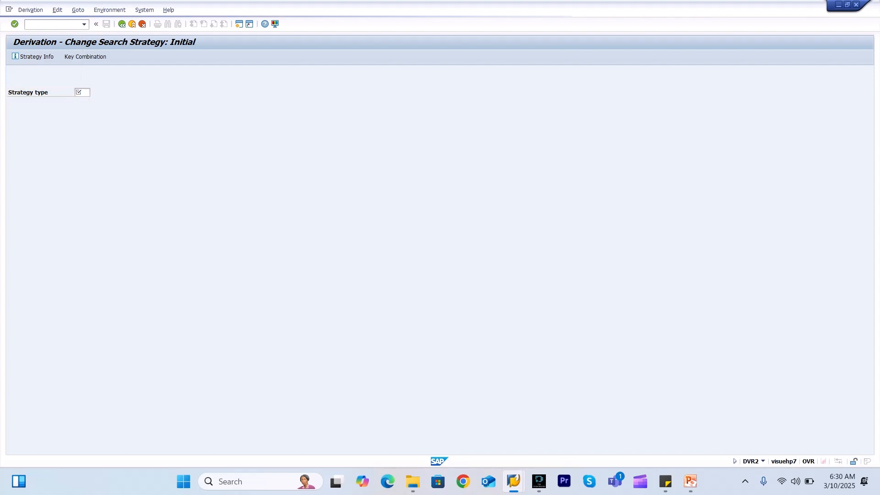
pyautogui.click(9, 9)
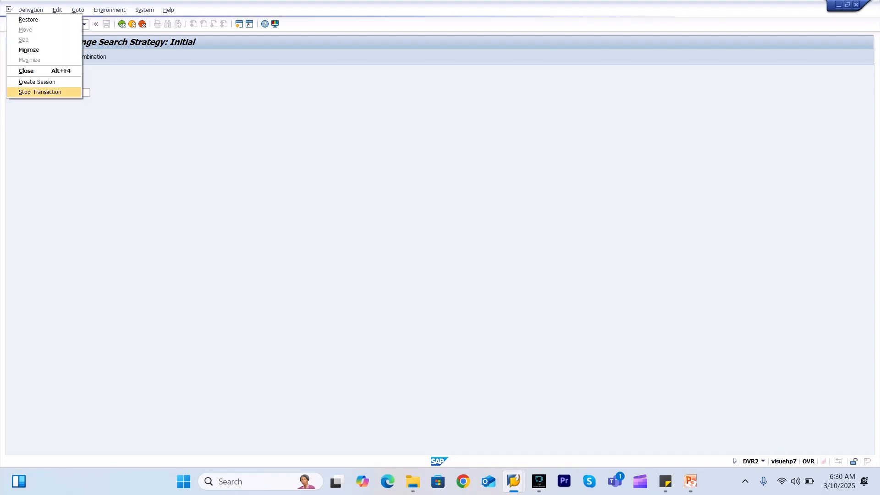
pyautogui.click(40, 92)
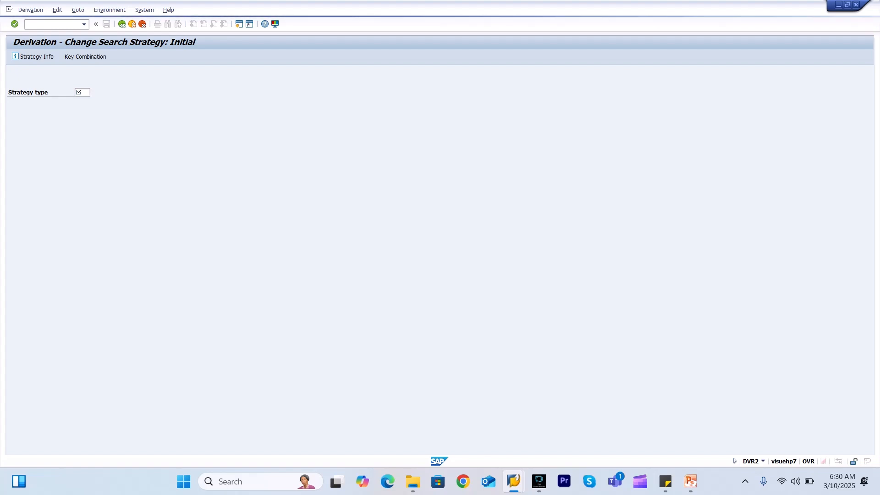
pyautogui.click(513, 481)
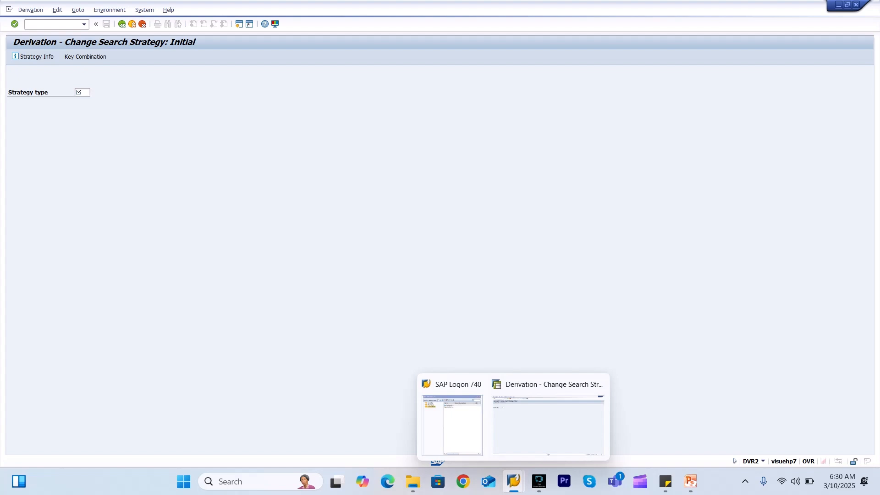
# Log back on to client 800 with the user ID and password, ending the other session
pyautogui.click(548, 424)
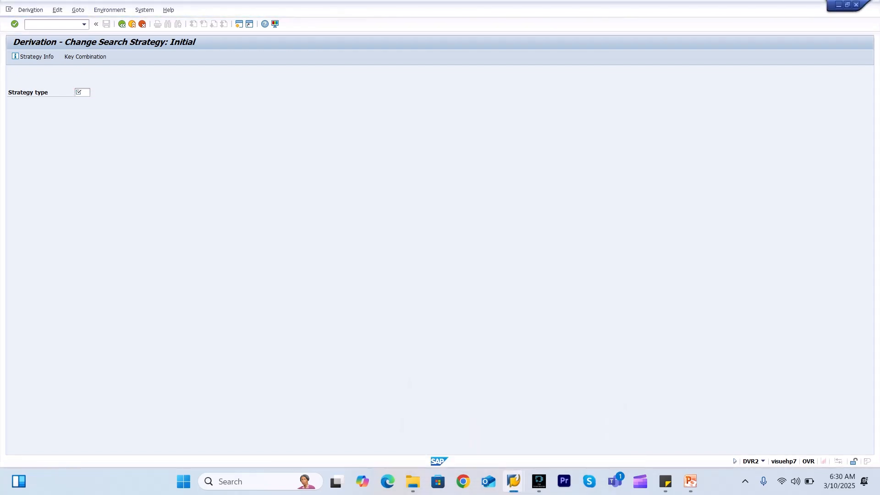
pyautogui.click(514, 481)
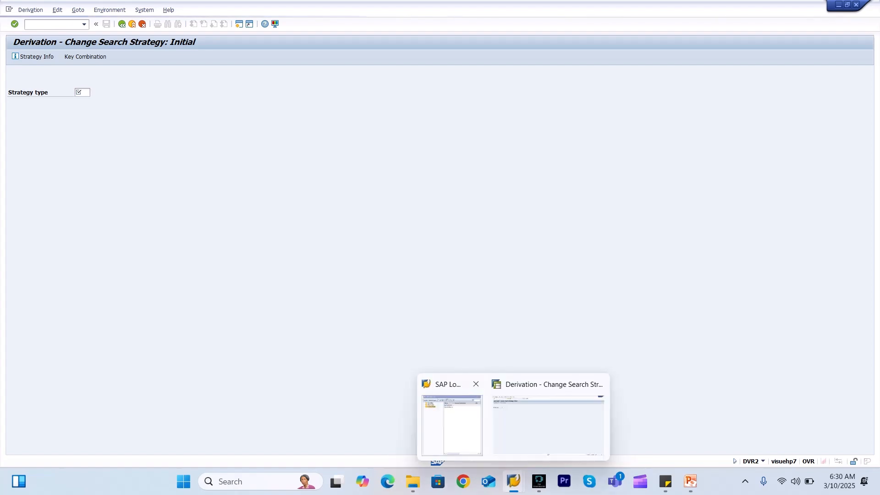
pyautogui.click(451, 415)
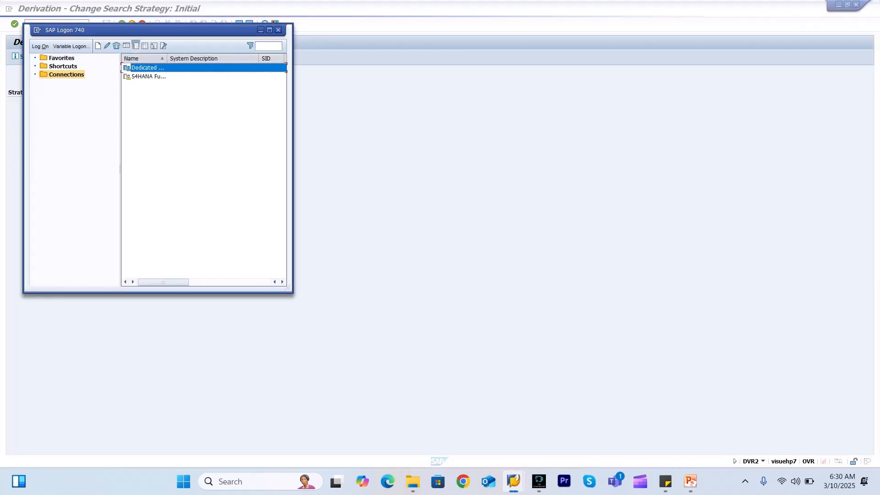
pyautogui.press('Return')
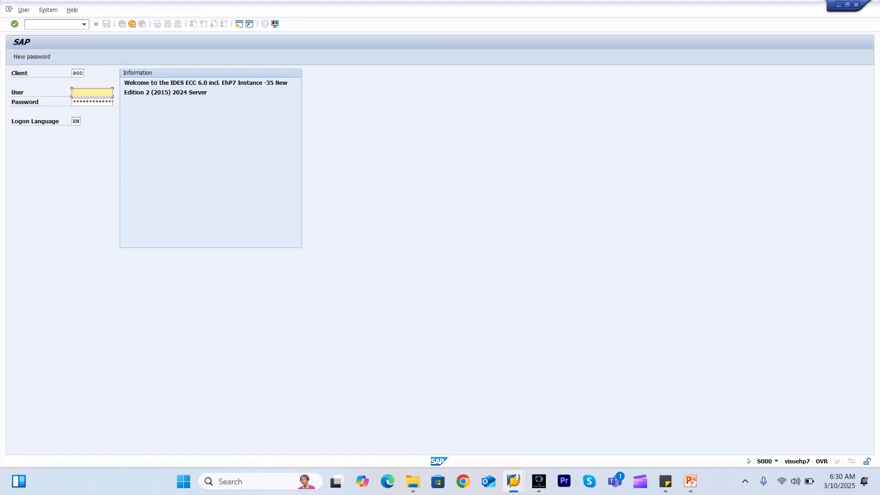
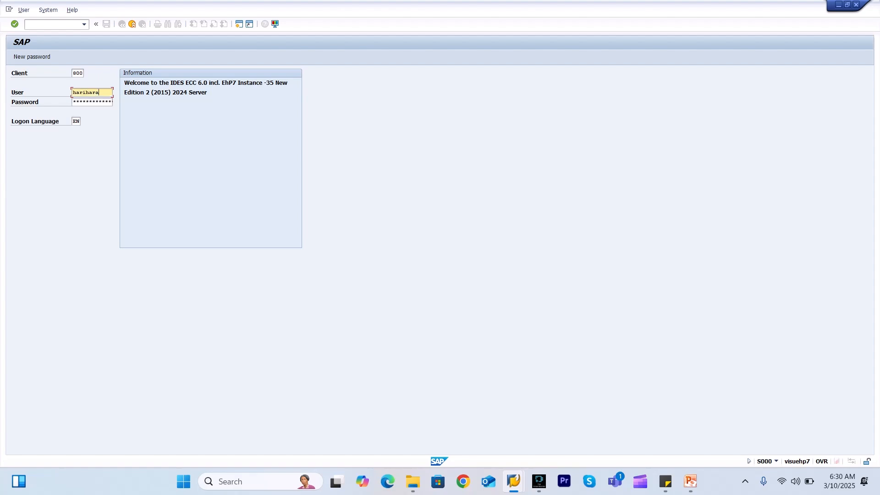
pyautogui.press('Tab')
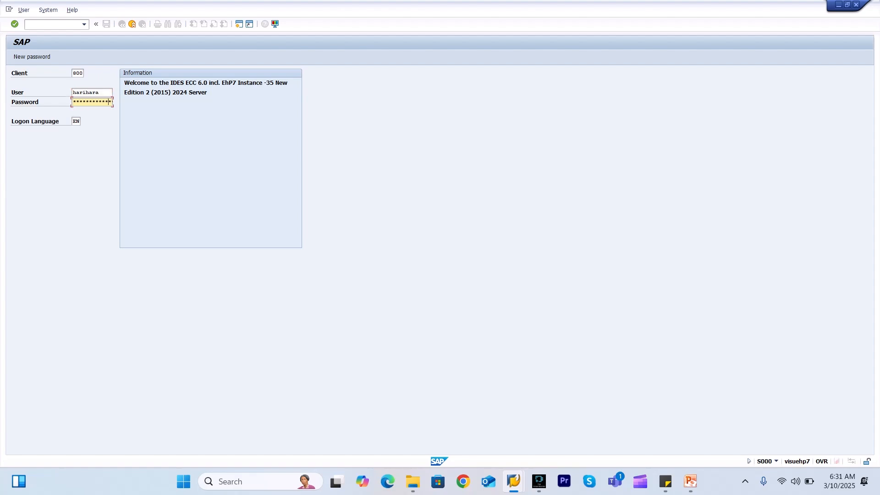
pyautogui.press('Return')
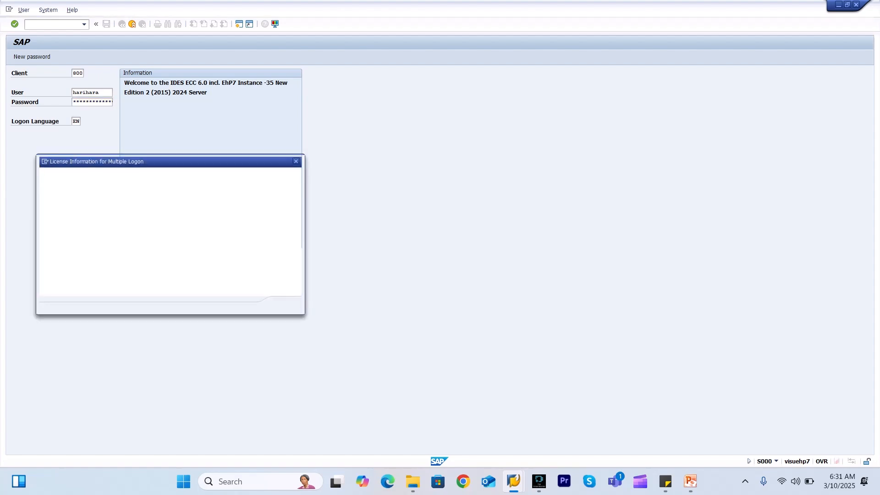
pyautogui.press('Return')
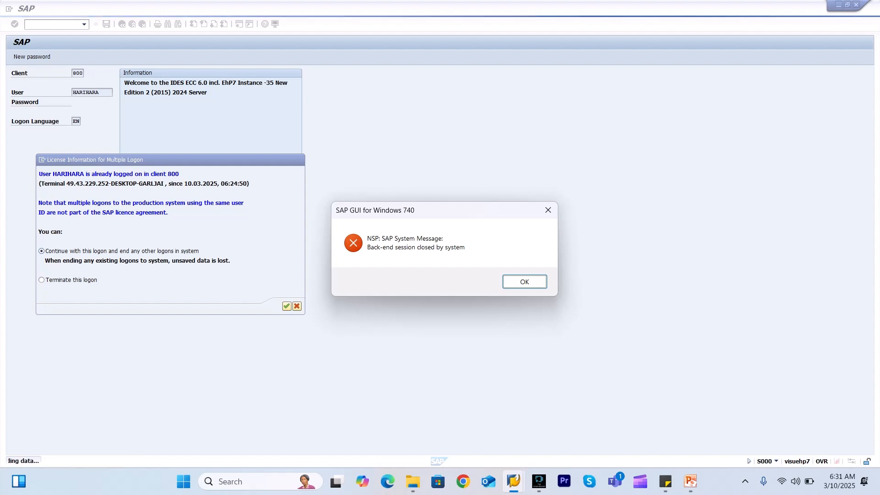
pyautogui.press('Return')
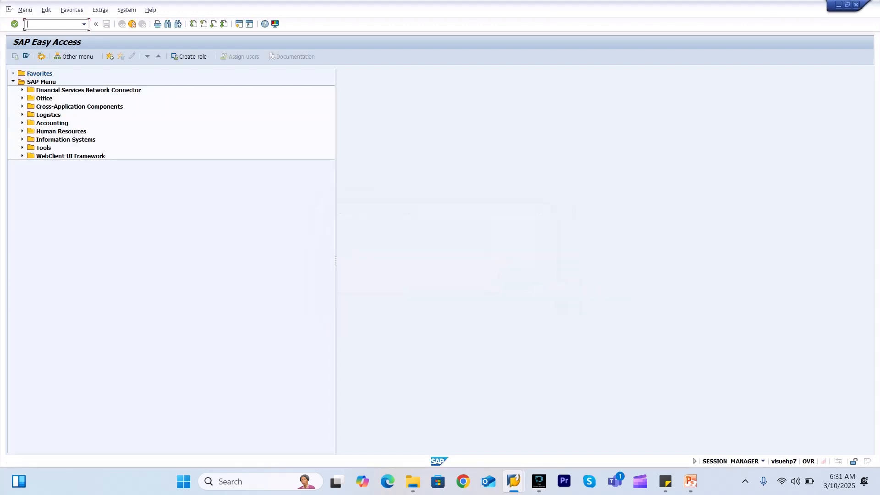
# Open Logistics > Central Functions > Batch Management > Batch Derivation > Recipient Condition Records > Change
pyautogui.click(22, 115)
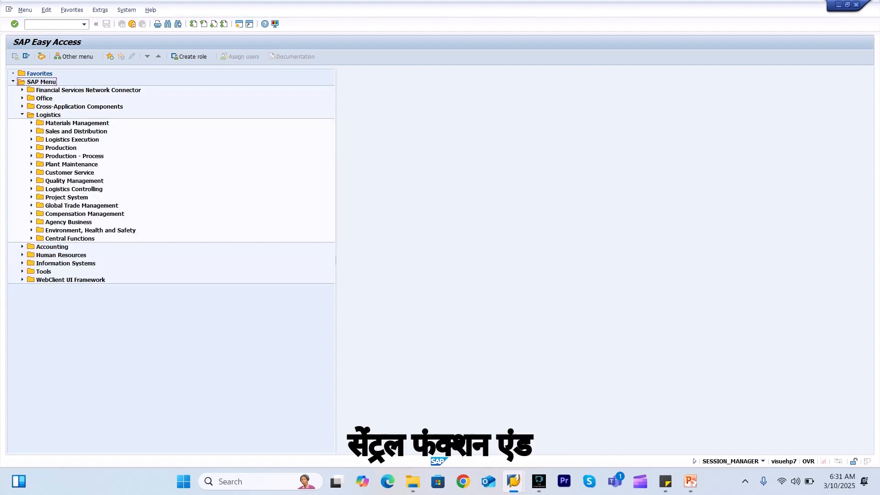
pyautogui.click(31, 238)
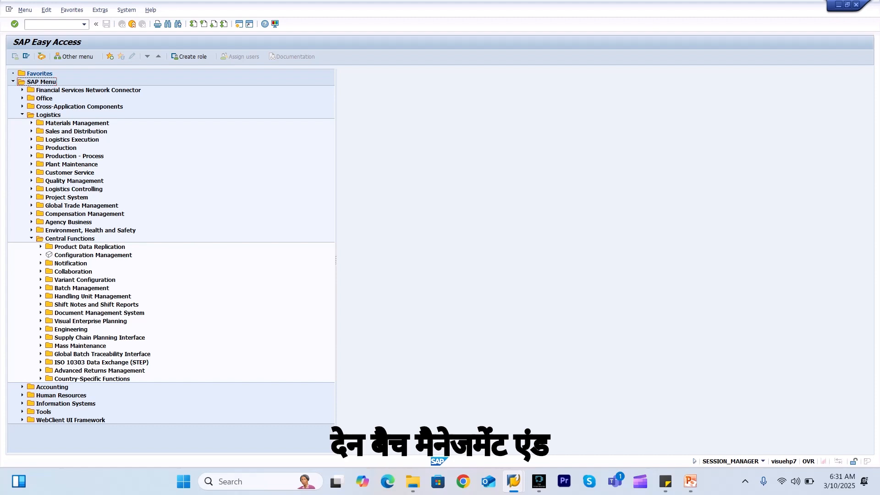
pyautogui.click(40, 288)
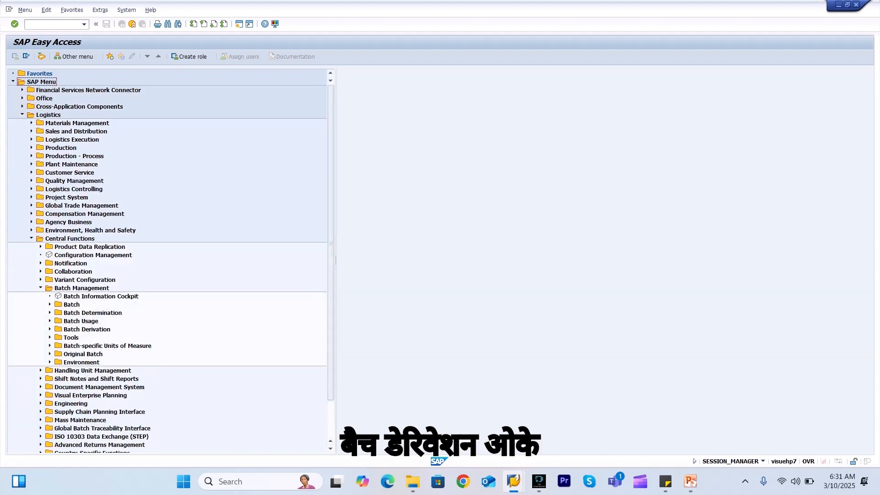
pyautogui.click(50, 329)
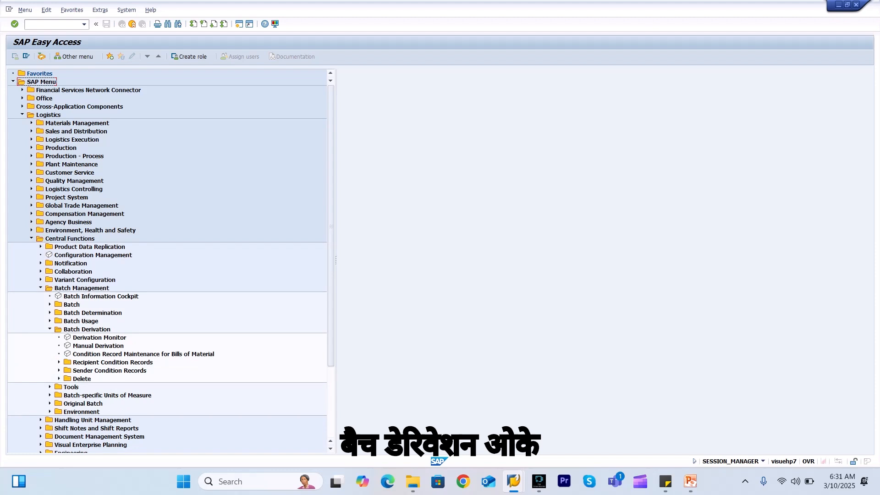
pyautogui.click(59, 362)
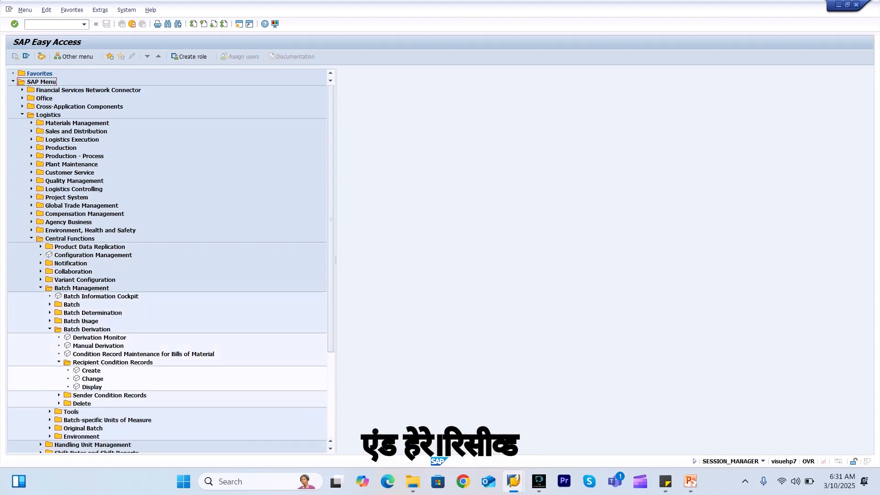
pyautogui.doubleClick(92, 379)
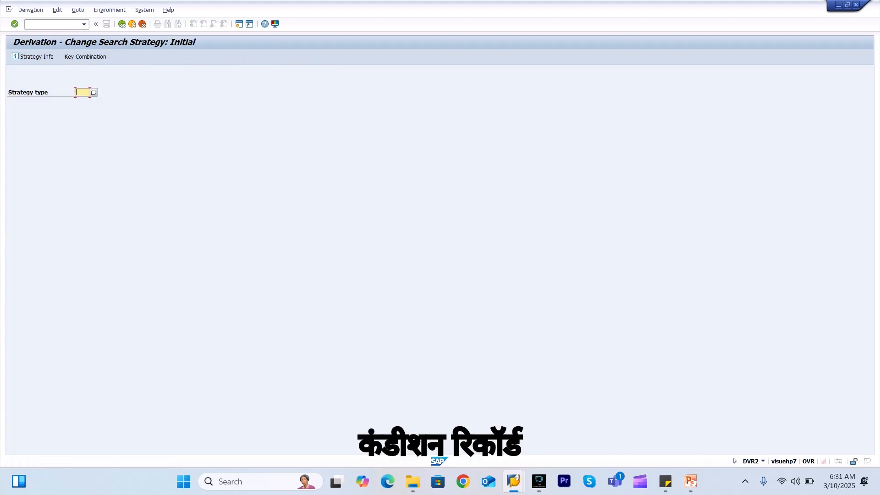
# Enter strategy type BDR1, key combination Material Number, and receiver material FG_BATCH
pyautogui.press('space')
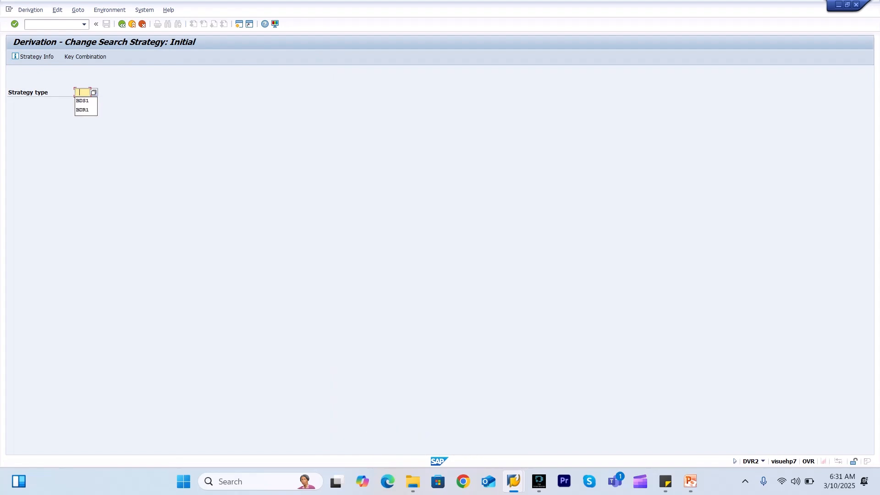
pyautogui.press('Down')
pyautogui.press('Down')
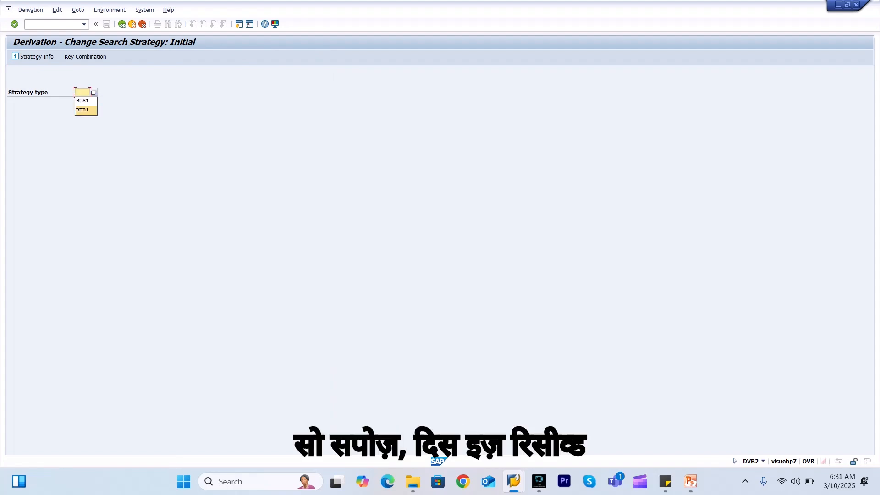
pyautogui.press('Return')
pyautogui.press('Return')
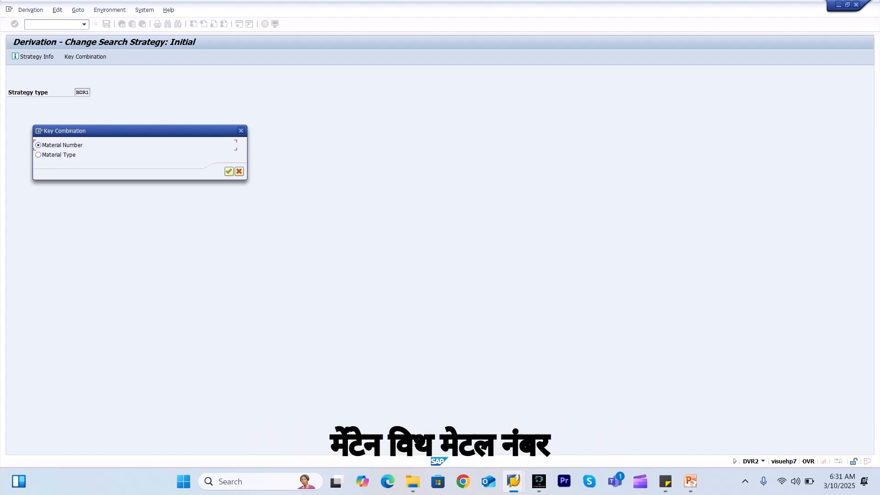
pyautogui.click(229, 172)
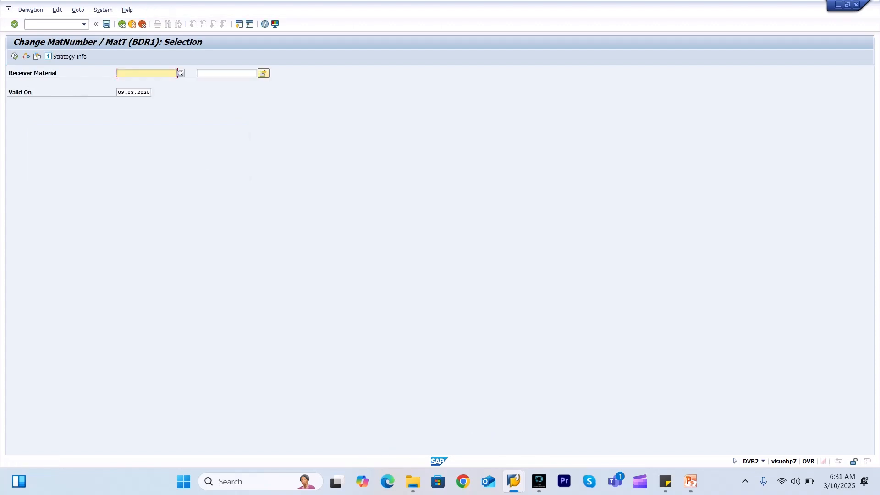
pyautogui.press('Down')
pyautogui.press('Down')
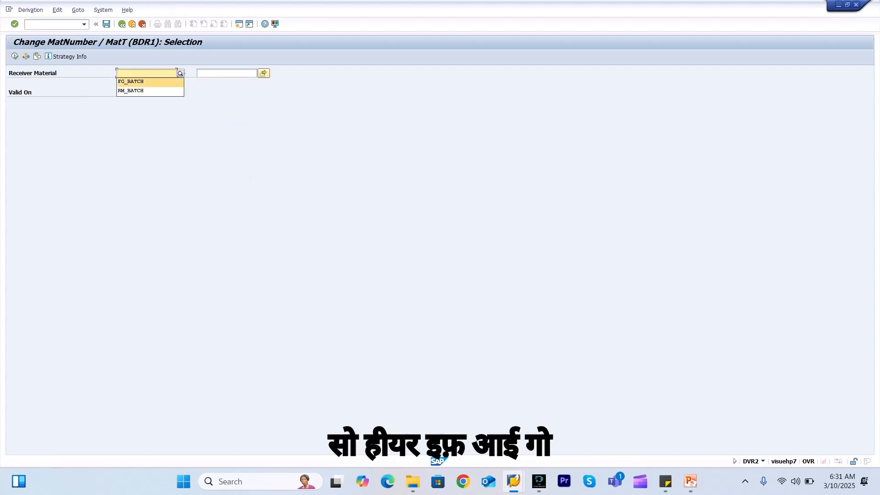
pyautogui.press('Return')
# List the condition records and open the FG_BATCH record's details
pyautogui.click(14, 56)
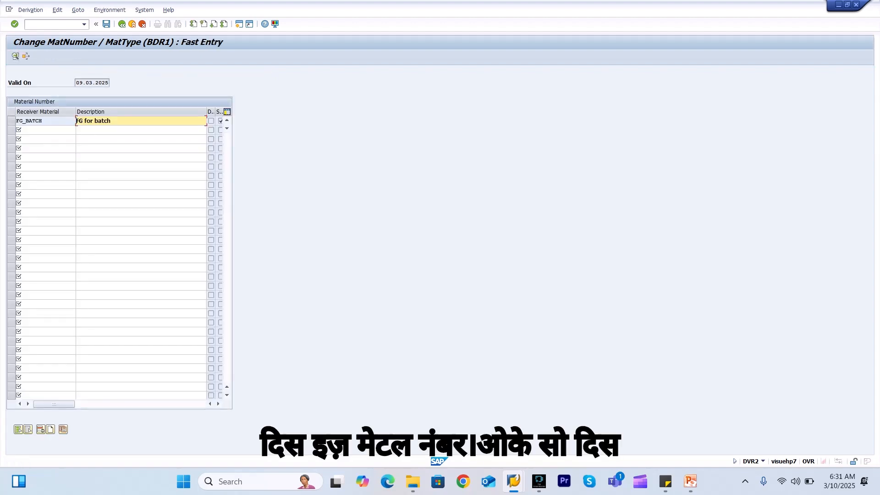
pyautogui.click(42, 121)
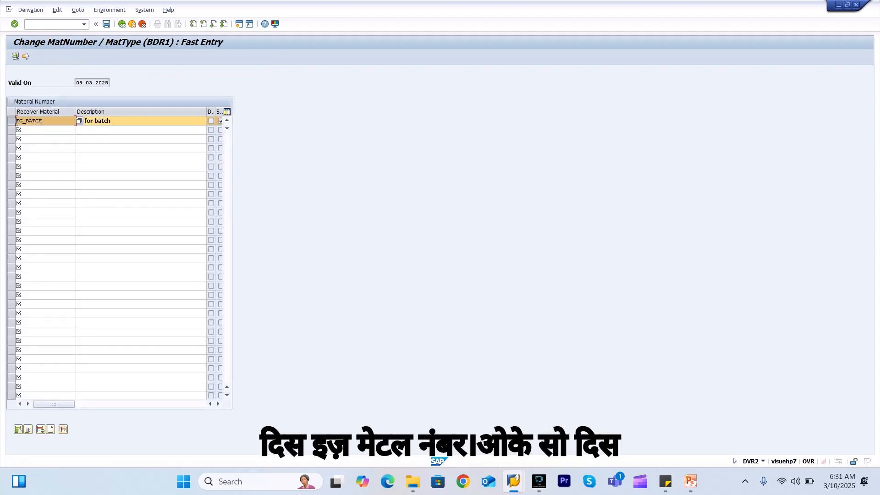
pyautogui.click(15, 56)
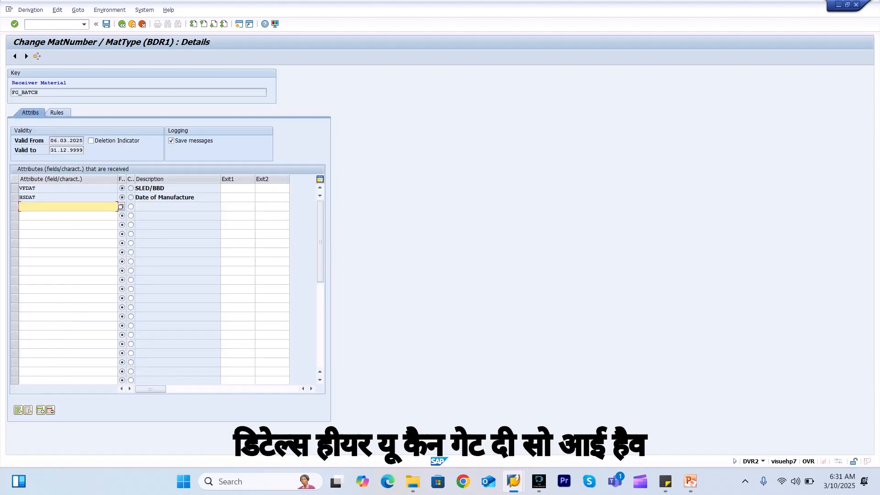
# Review VFDAT's derivation rules, leaving Sender field empty and Overwrite Recipient unchanged
pyautogui.click(36, 189)
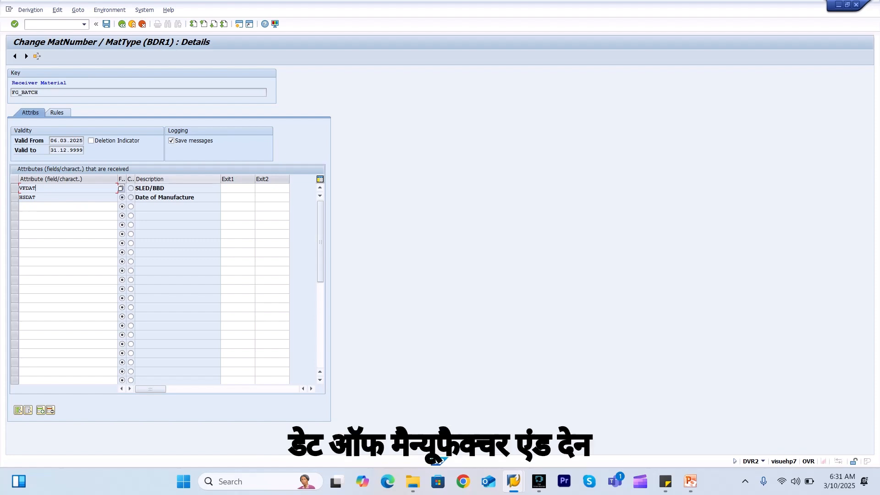
pyautogui.click(57, 112)
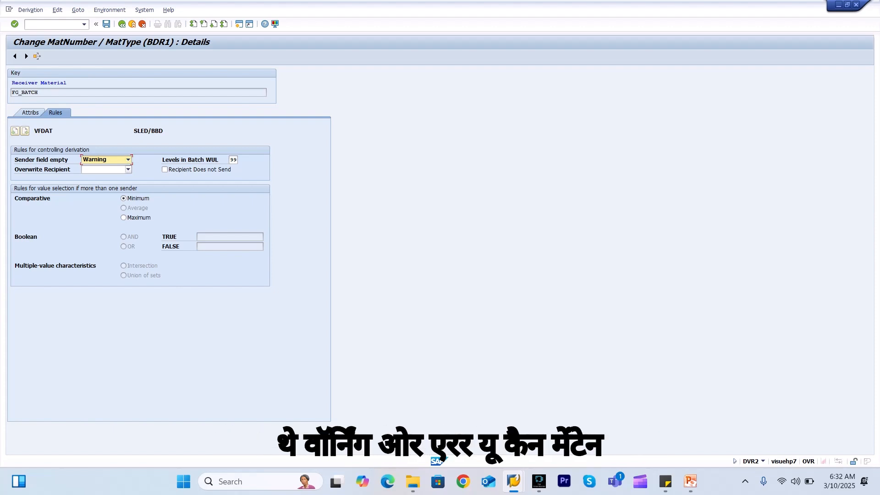
pyautogui.click(128, 160)
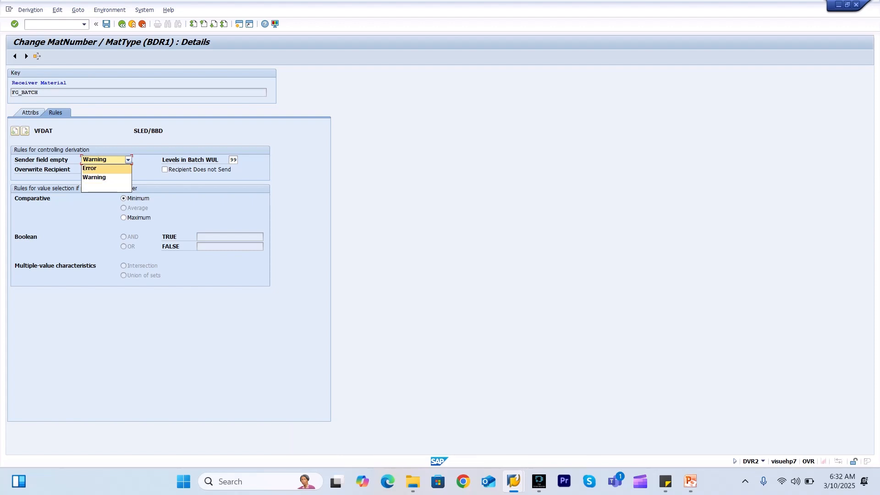
pyautogui.click(128, 160)
pyautogui.click(129, 169)
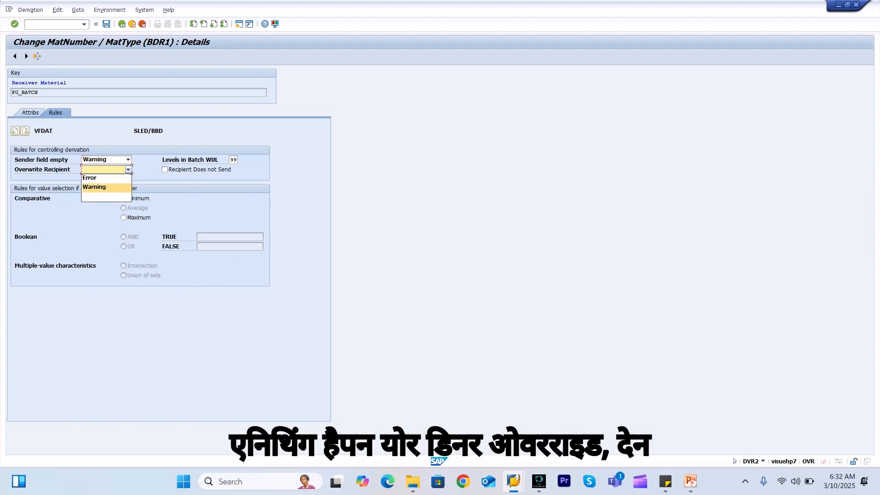
pyautogui.click(129, 169)
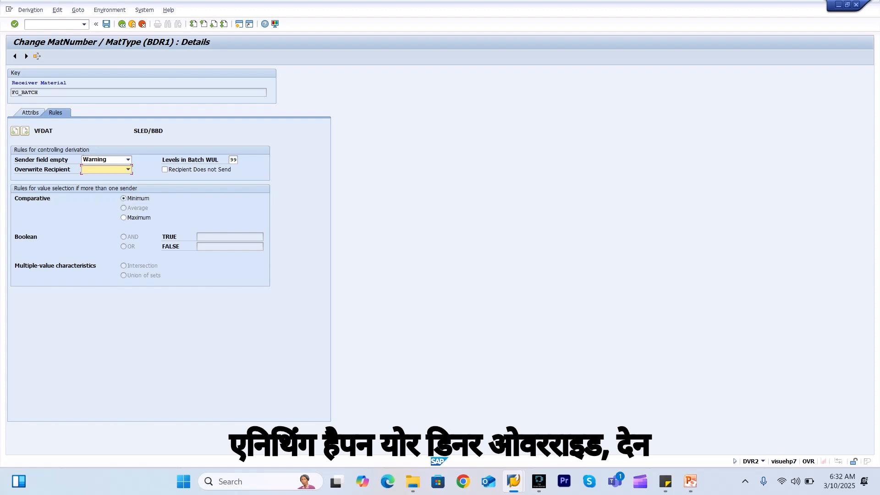
pyautogui.click(128, 169)
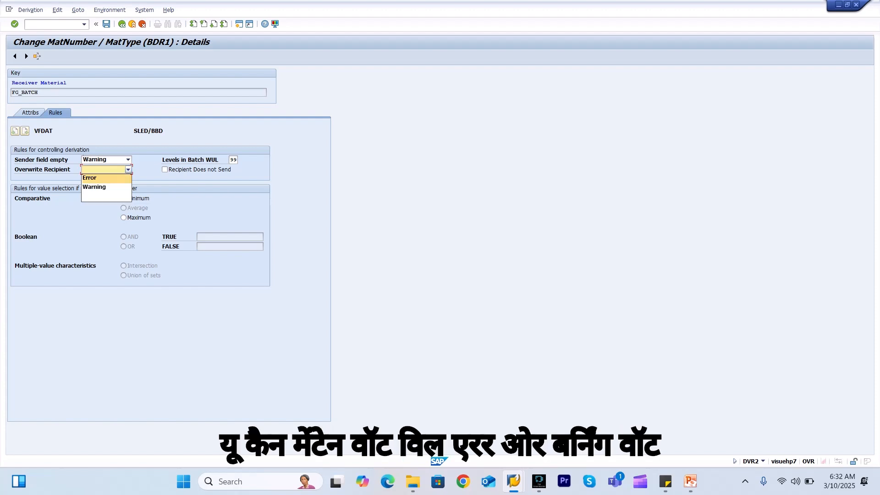
pyautogui.click(128, 169)
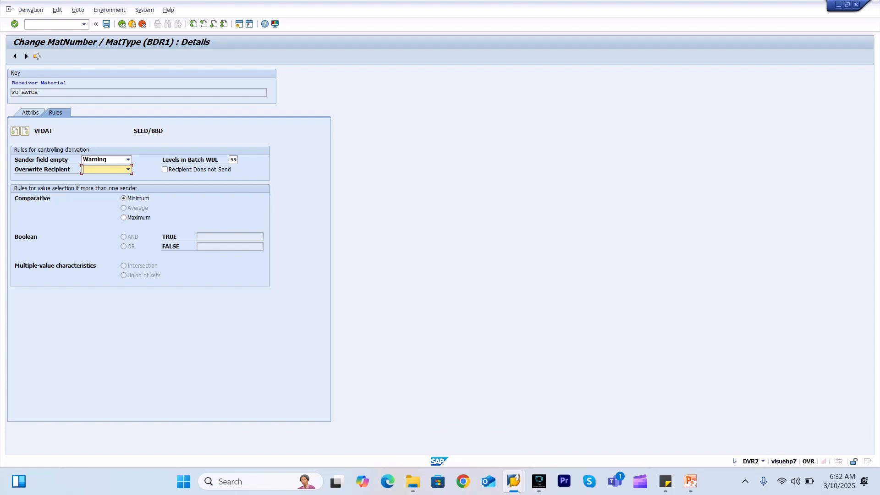
# Back out of the attribute details to the Change Search Strategy initial screen
pyautogui.click(31, 113)
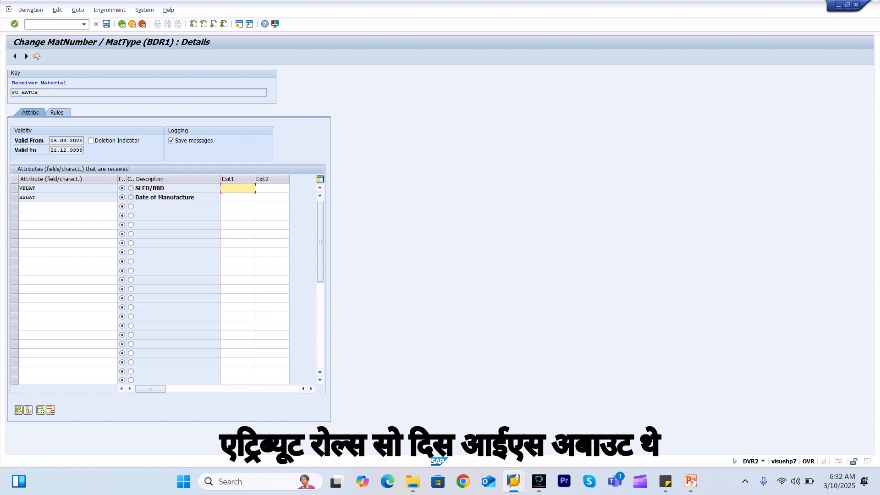
pyautogui.click(57, 112)
pyautogui.click(121, 24)
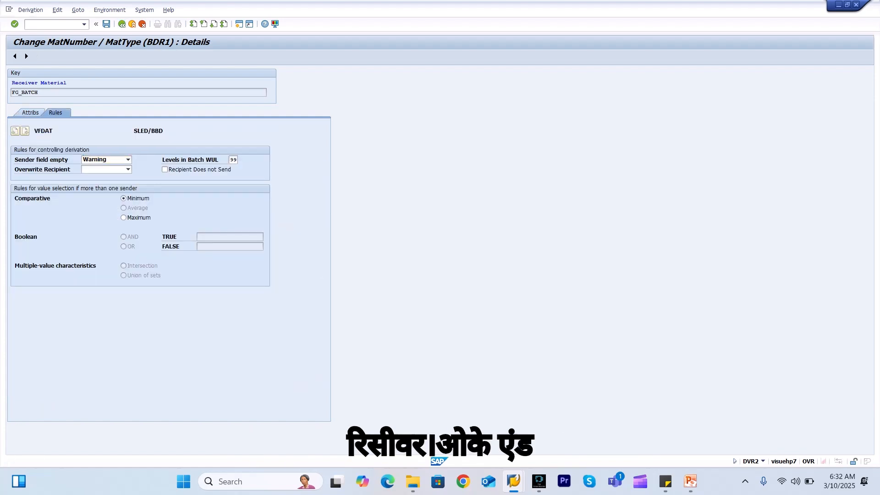
pyautogui.click(121, 24)
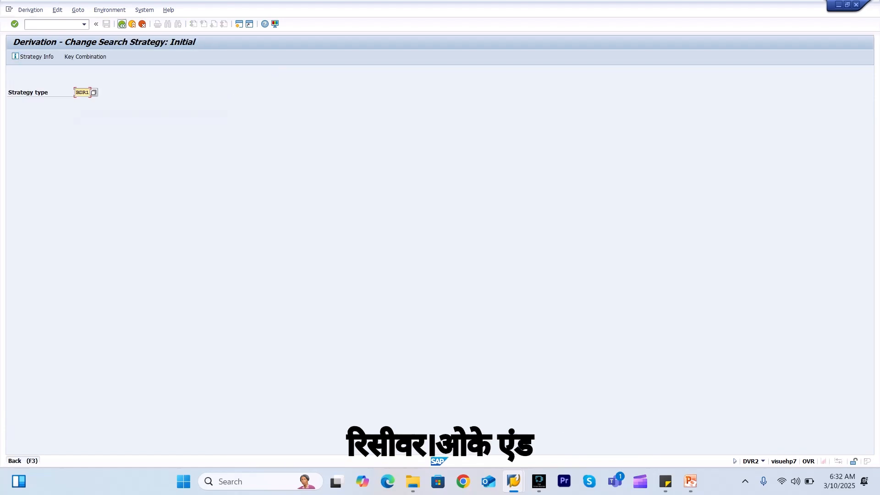
pyautogui.click(121, 24)
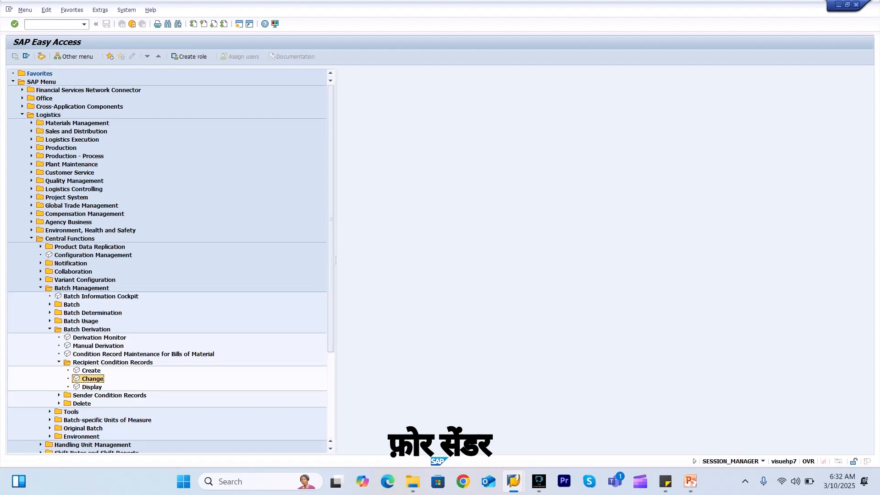
# Open Sender Condition Records > Change with strategy BDS1, keyed by receiving plus sending material
pyautogui.click(59, 395)
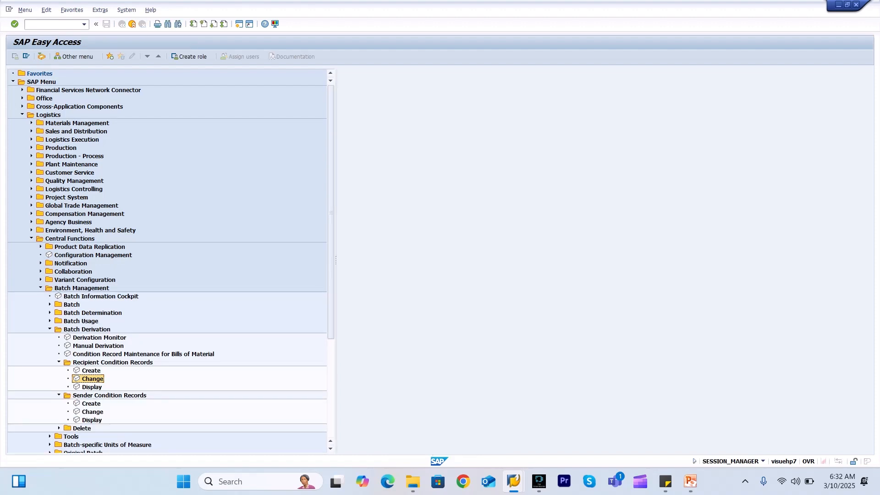
pyautogui.doubleClick(92, 411)
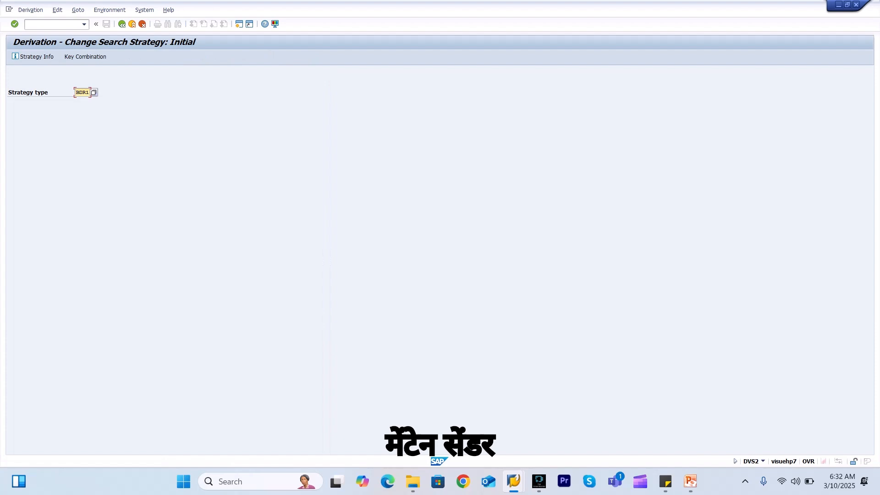
pyautogui.press('Delete')
pyautogui.press('Delete')
pyautogui.press('Delete')
pyautogui.press('Delete')
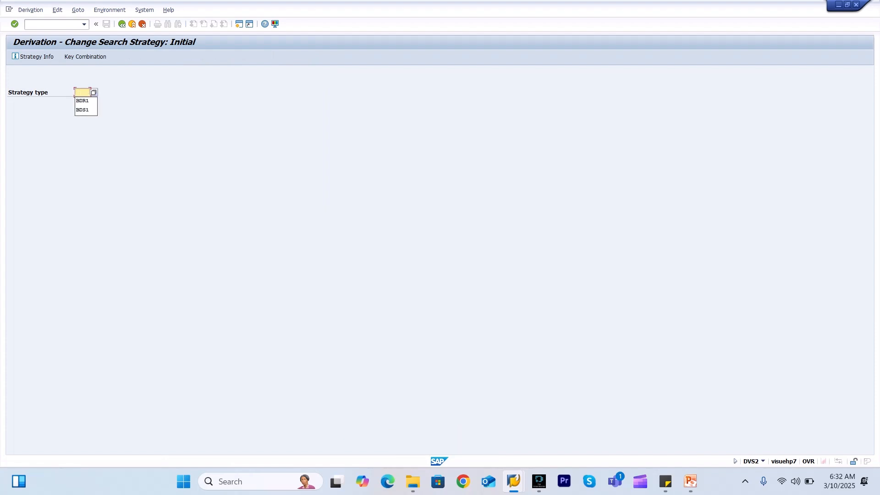
pyautogui.press('Down')
pyautogui.press('Down')
pyautogui.press('Return')
pyautogui.press('Return')
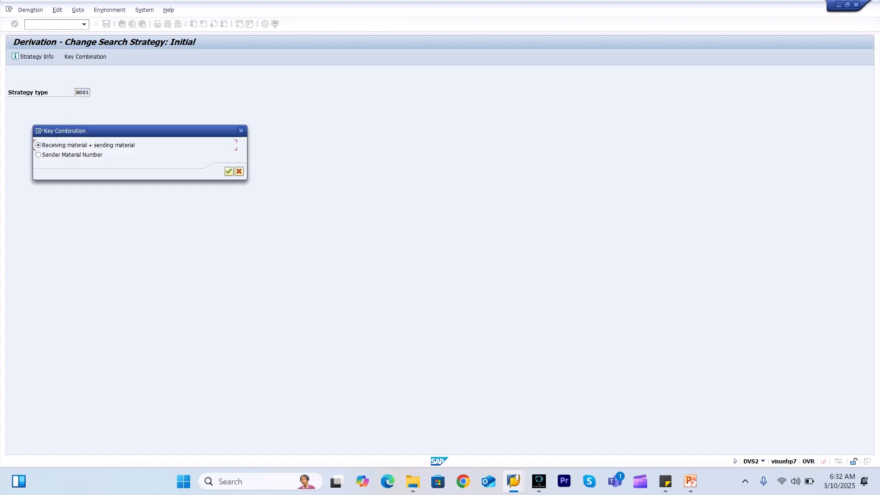
pyautogui.click(229, 172)
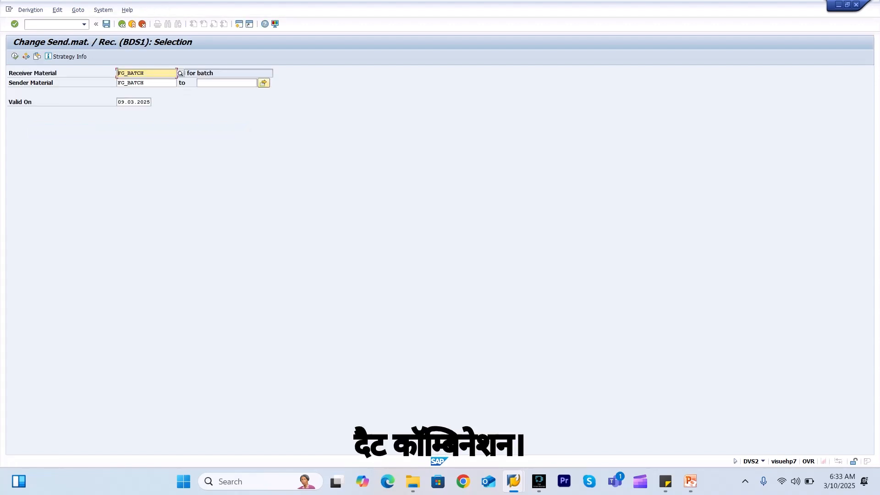
# Clear the Sender Material restriction and execute the BDS1 selection
pyautogui.click(146, 83)
pyautogui.press('BackSpace')
pyautogui.press('BackSpace')
pyautogui.press('BackSpace')
pyautogui.press('BackSpace')
pyautogui.press('BackSpace')
pyautogui.press('BackSpace')
pyautogui.press('BackSpace')
pyautogui.press('BackSpace')
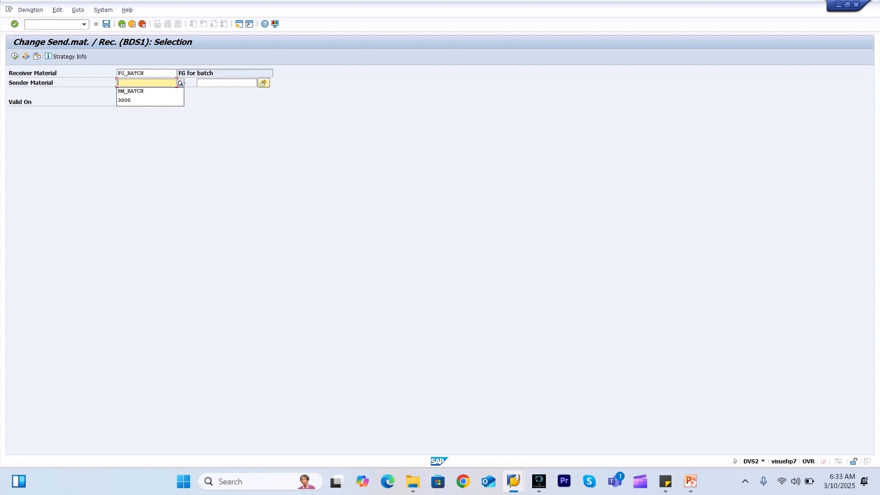
pyautogui.click(15, 56)
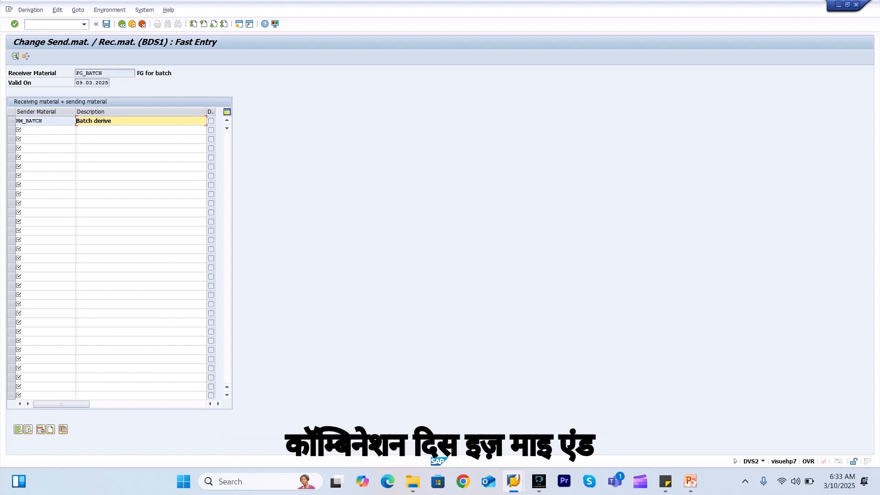
# Confirm RM_BATCH, described 'Batch derive', is FG_BATCH's sender, then enter transaction /nco01
pyautogui.click(105, 73)
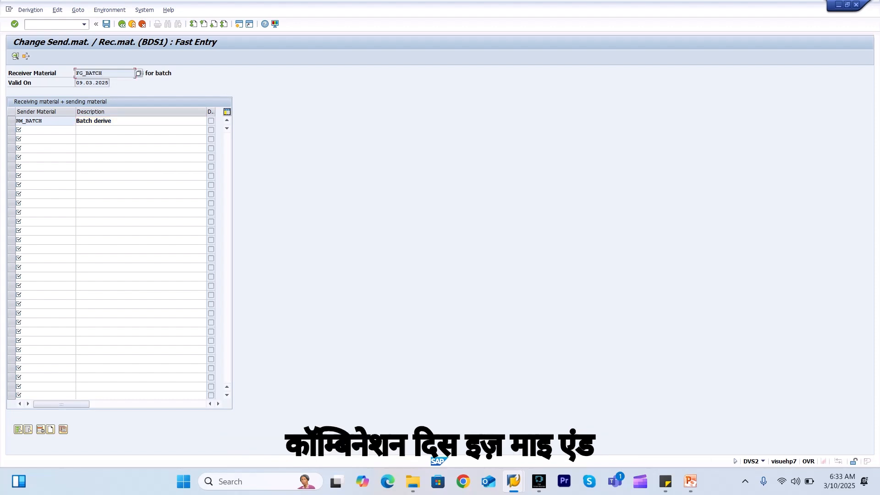
pyautogui.click(45, 121)
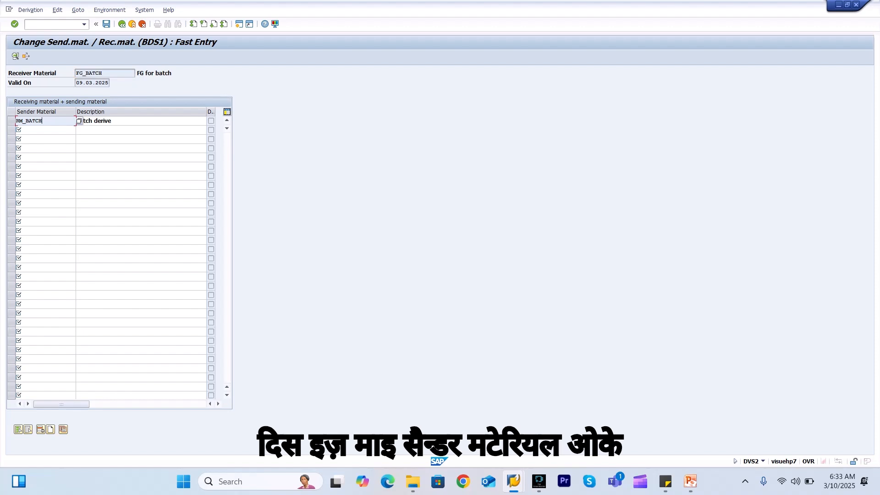
pyautogui.click(120, 121)
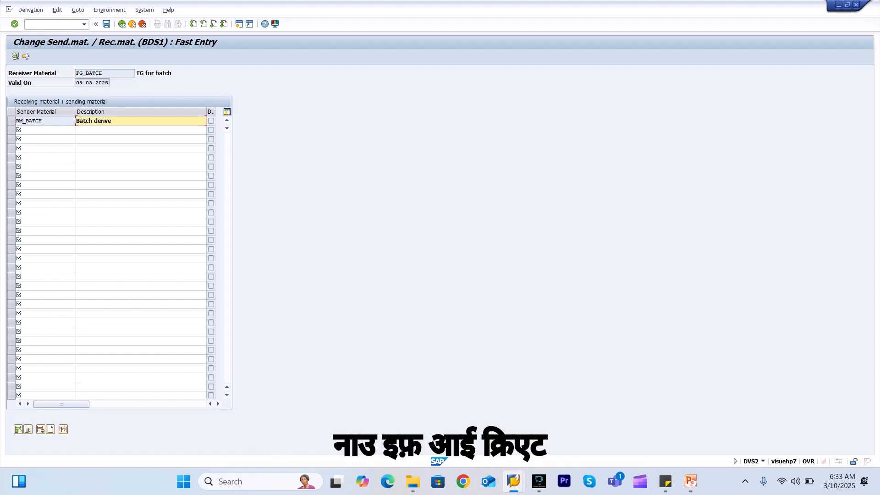
pyautogui.doubleClick(89, 74)
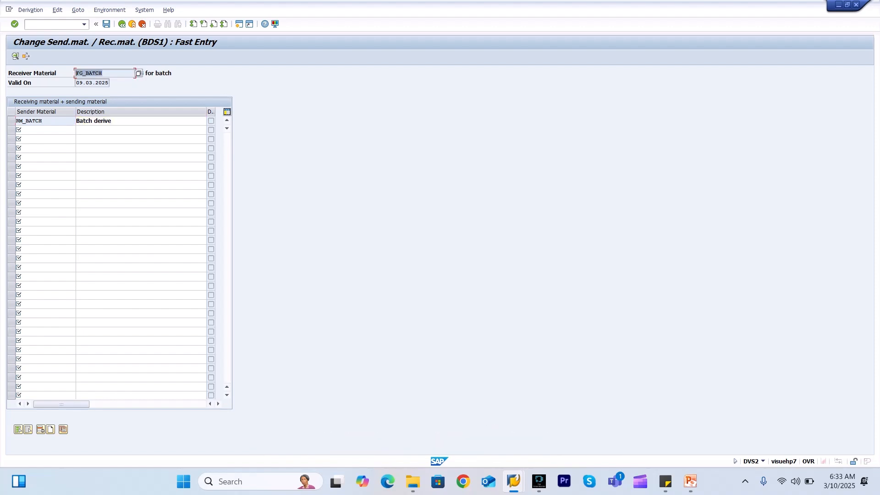
pyautogui.click(97, 73)
pyautogui.click(51, 25)
pyautogui.write('/nco01')
# Start a production order for material FG_BATCH in plant 3000 with order type PP01
pyautogui.press('Return')
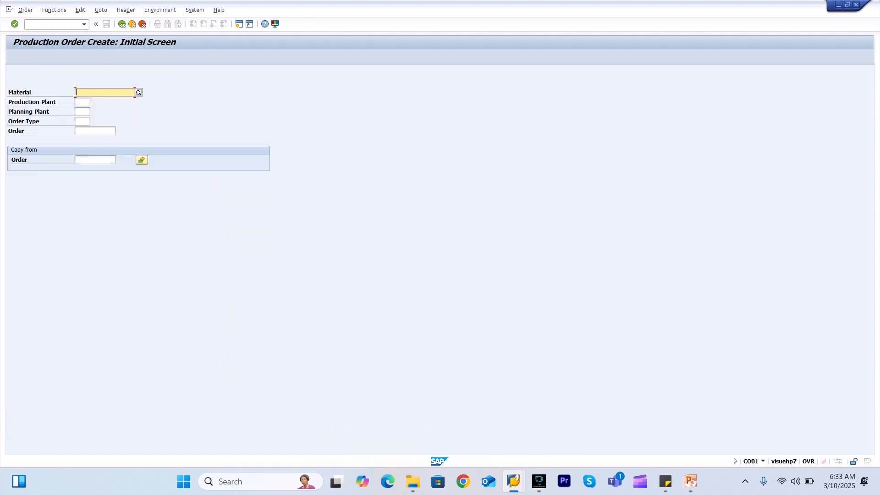
pyautogui.write('FG_BATCH')
pyautogui.press('Tab')
pyautogui.write('3000')
pyautogui.press('Tab')
pyautogui.press('Tab')
pyautogui.write('PP01')
pyautogui.press('Return')
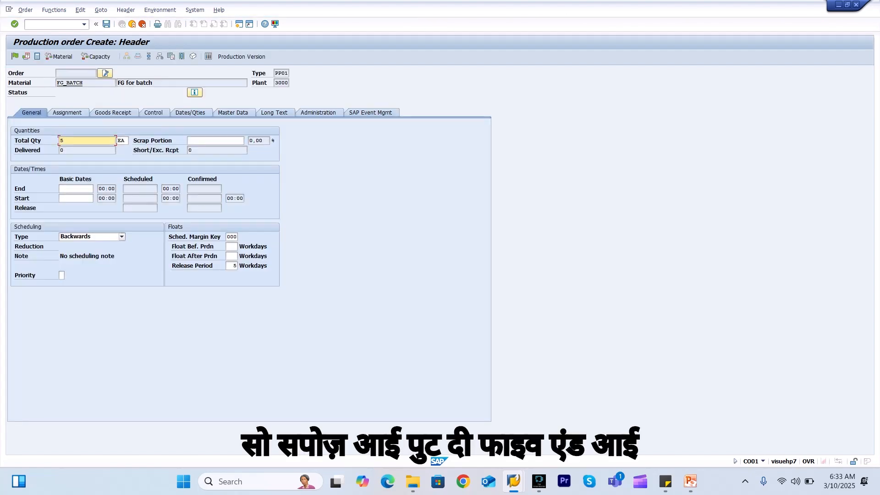
# Schedule by current date and release the order, check Goods Receipt, then view its RM_BATCH component
pyautogui.click(121, 236)
pyautogui.click(54, 272)
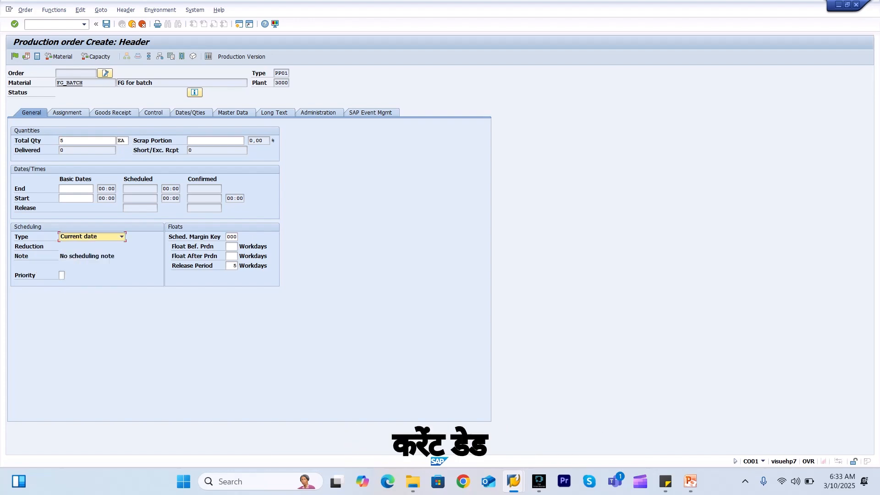
pyautogui.press('Return')
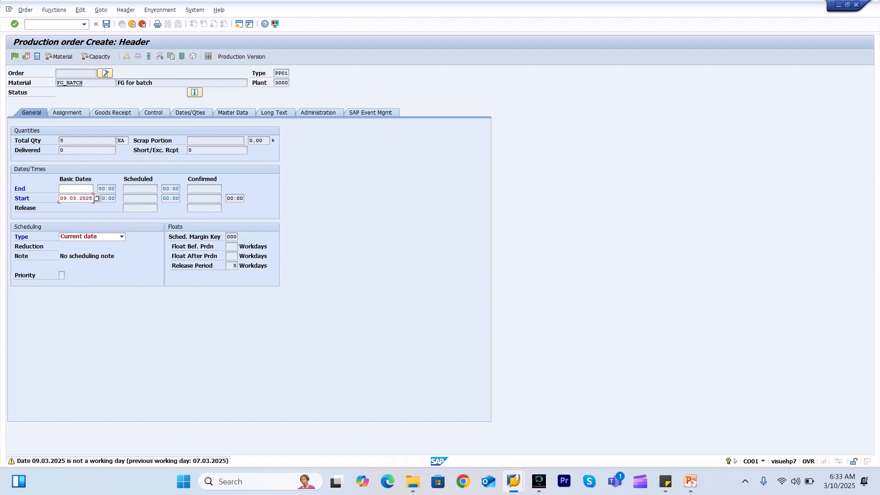
pyautogui.press('Return')
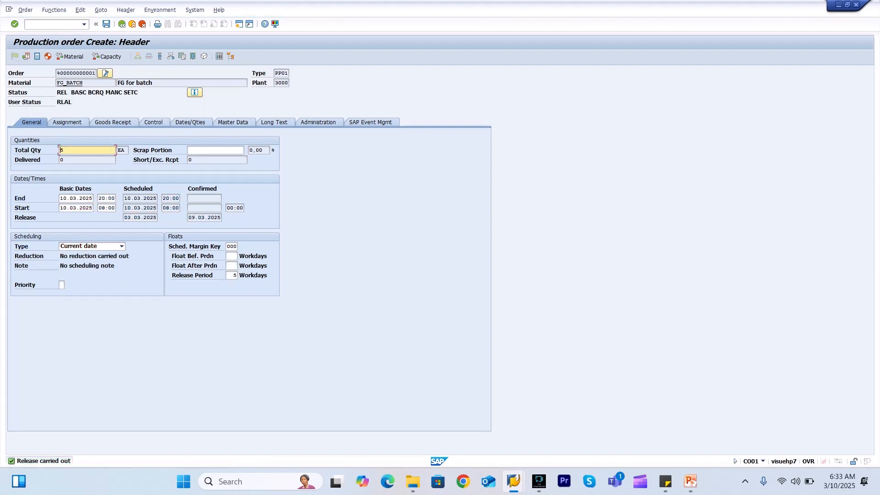
pyautogui.click(113, 122)
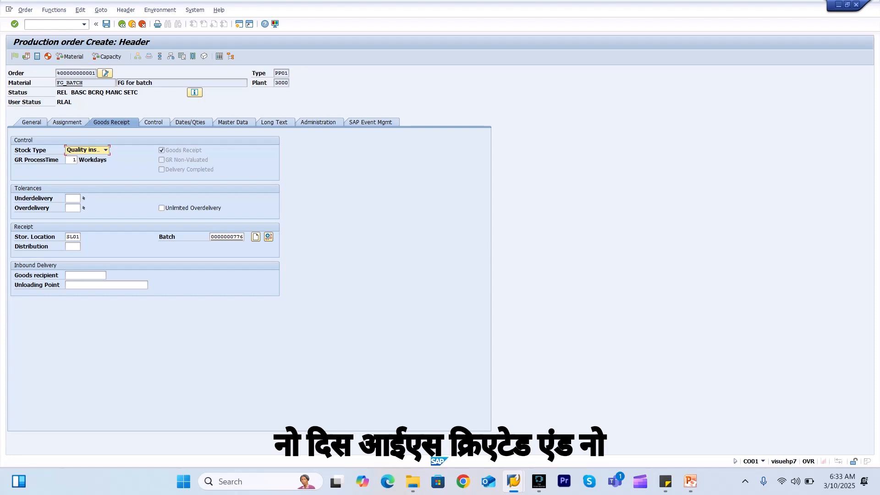
pyautogui.click(171, 56)
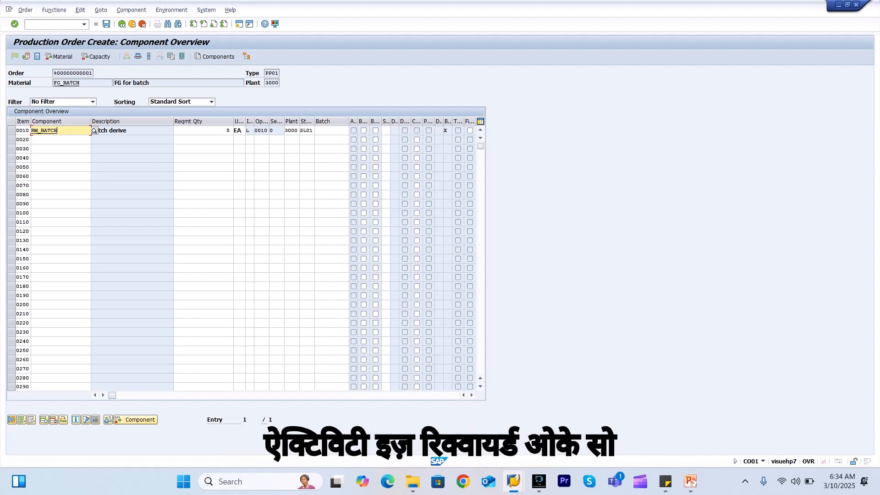
pyautogui.click(53, 25)
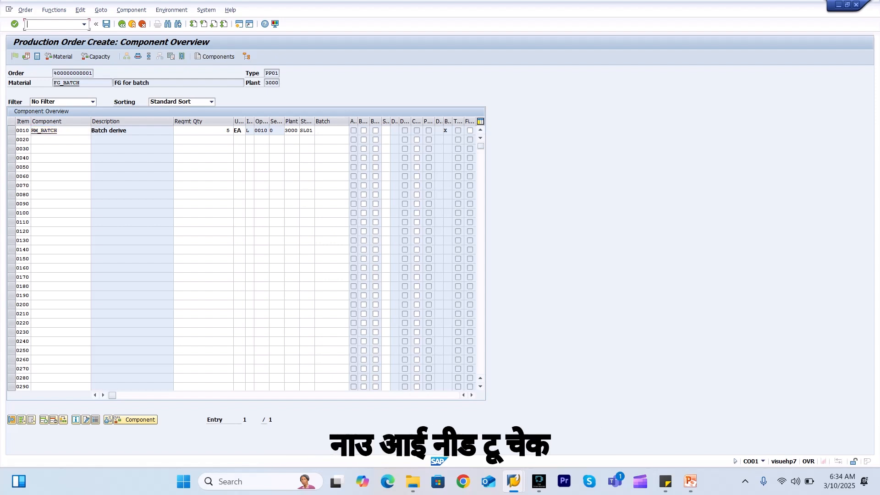
pyautogui.click(51, 131)
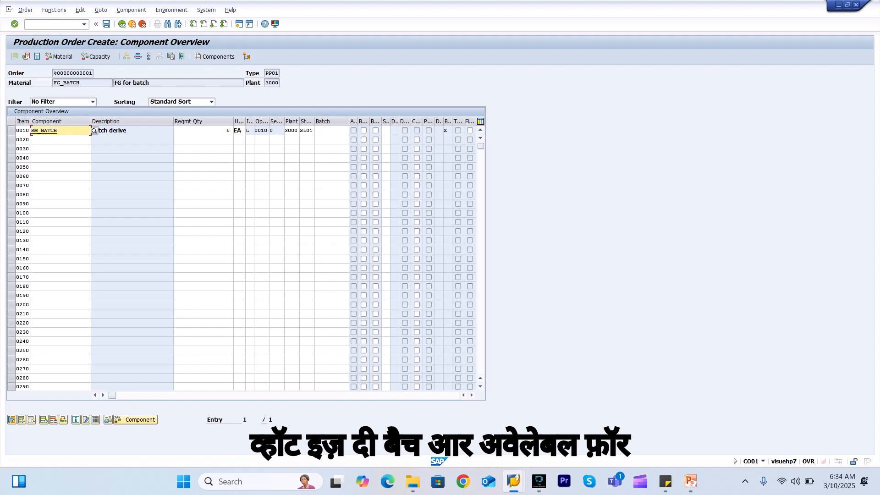
pyautogui.moveTo(56, 130); pyautogui.dragTo(31, 130)
pyautogui.hotkey('ctrl', 'c')
pyautogui.click(31, 131)
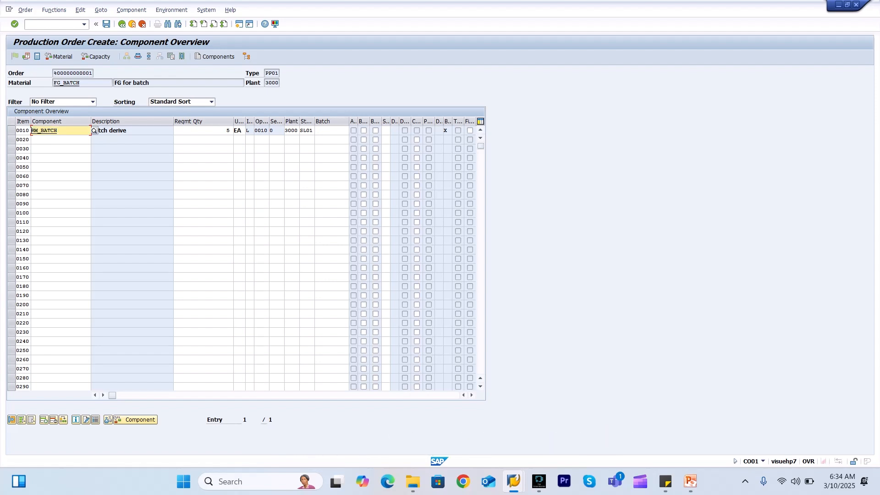
pyautogui.click(51, 24)
pyautogui.write('/ommbe')
pyautogui.press('Return')
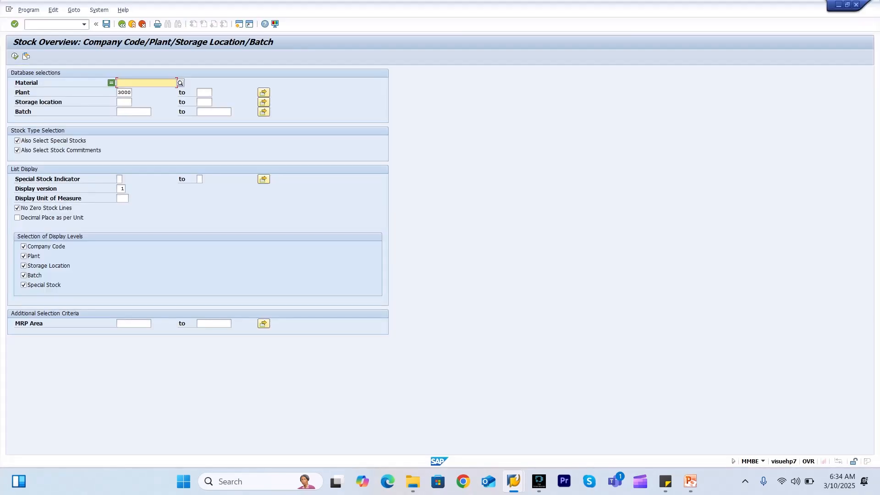
pyautogui.hotkey('ctrl', 'v')
pyautogui.click(15, 56)
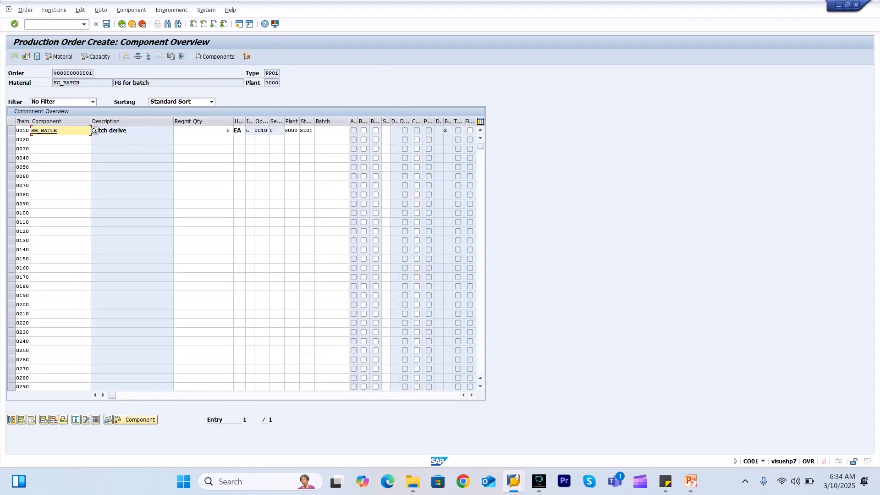
pyautogui.click(315, 130)
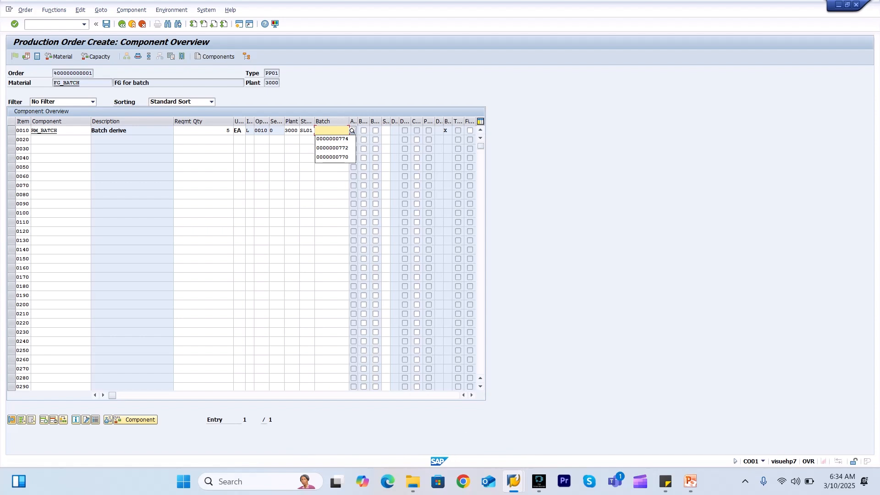
pyautogui.press('Return')
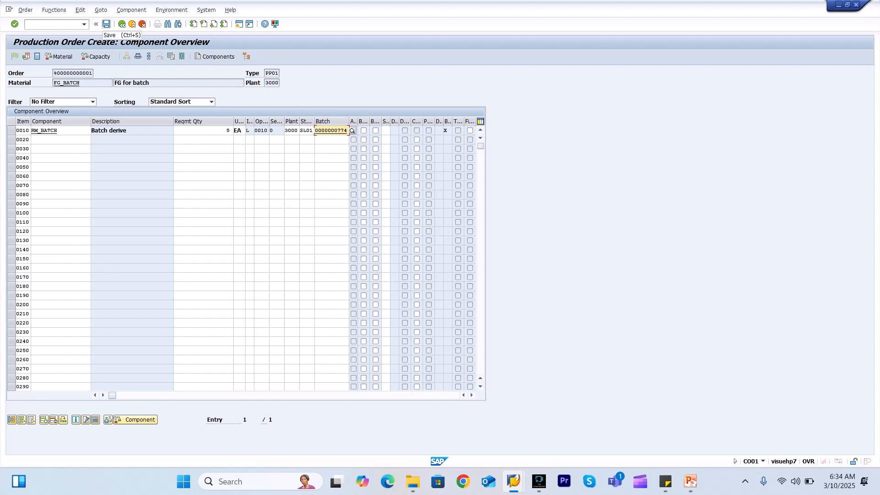
# Save the production order despite the costing error and switch to order display
pyautogui.click(106, 24)
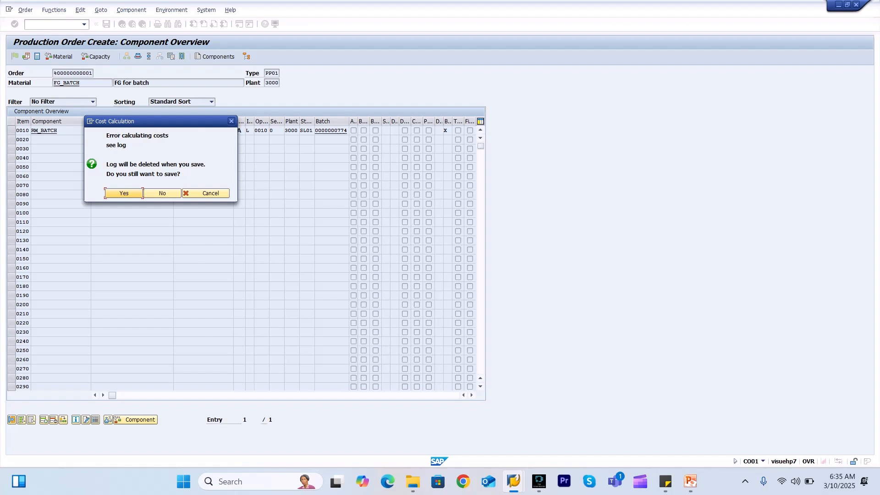
pyautogui.click(105, 194)
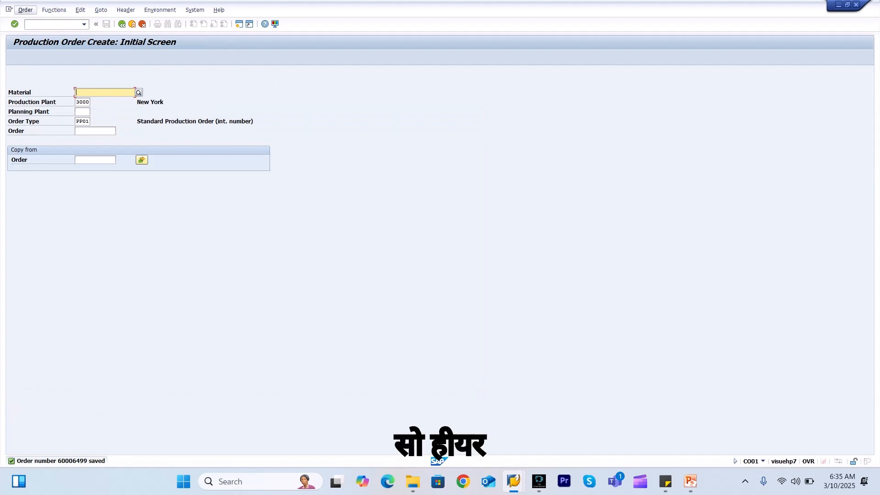
pyautogui.click(25, 10)
pyautogui.click(35, 63)
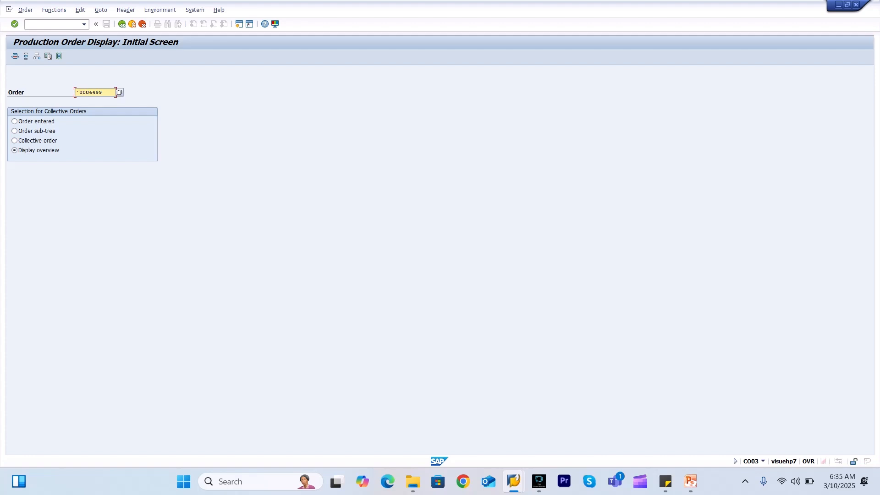
pyautogui.press('BackSpace')
pyautogui.press('Delete')
pyautogui.press('Delete')
pyautogui.press('Delete')
pyautogui.press('Delete')
pyautogui.press('Delete')
pyautogui.press('Delete')
pyautogui.press('Delete')
pyautogui.press('Down')
pyautogui.press('Return')
pyautogui.write('9')
pyautogui.press('Return')
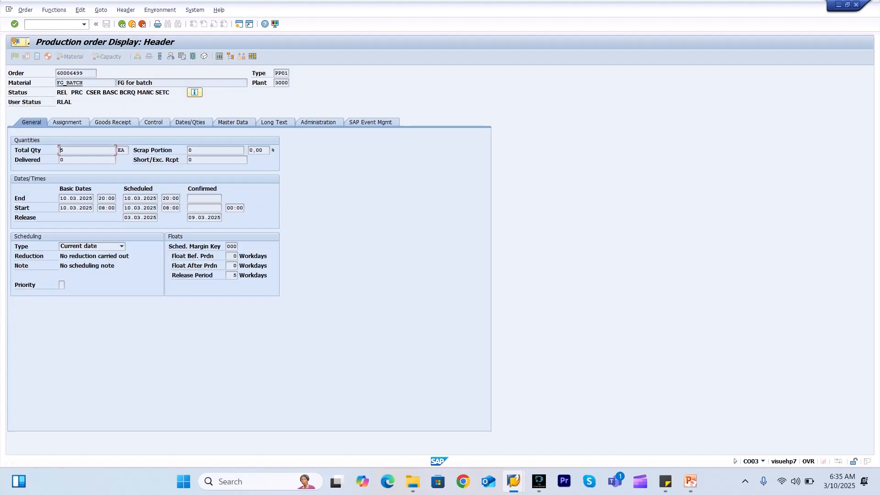
pyautogui.click(112, 123)
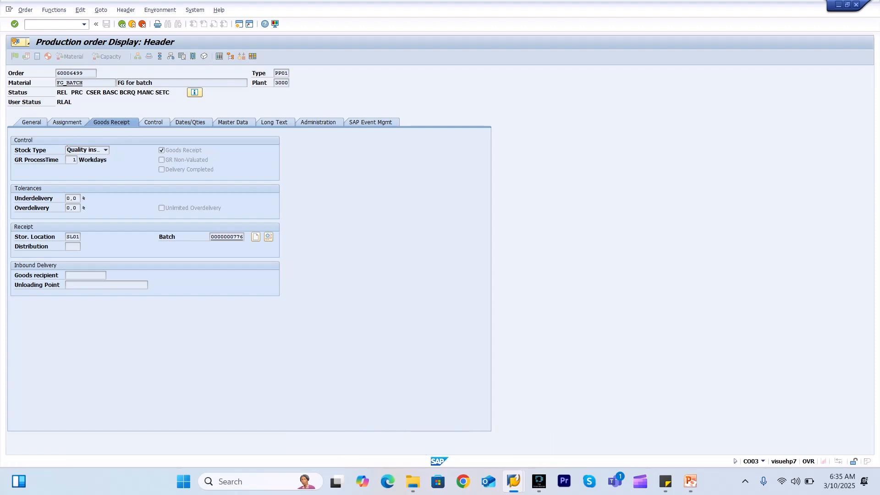
pyautogui.click(240, 24)
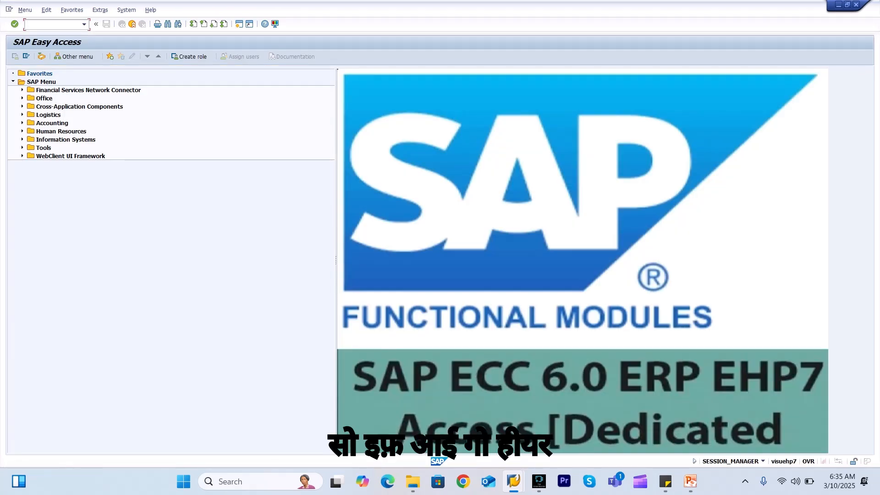
# Launch Manual Derivation from Logistics > Central Functions > Batch Management > Batch Derivation in the SAP Menu
pyautogui.click(22, 114)
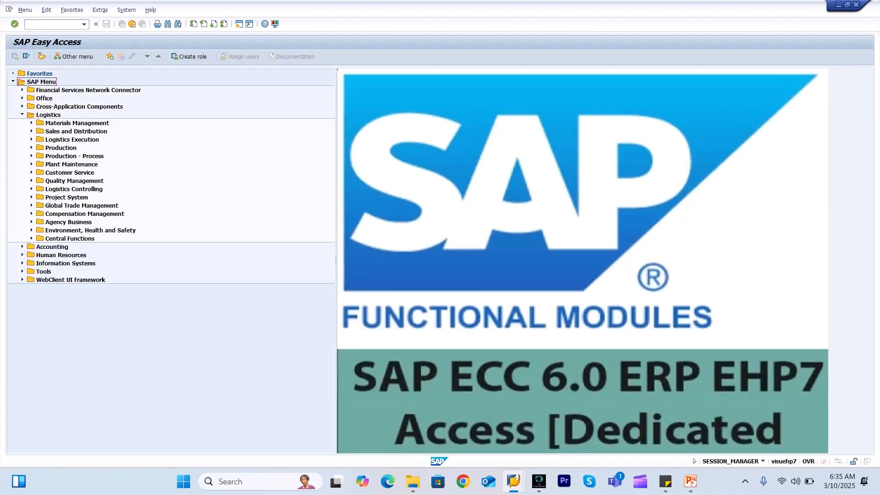
pyautogui.click(31, 238)
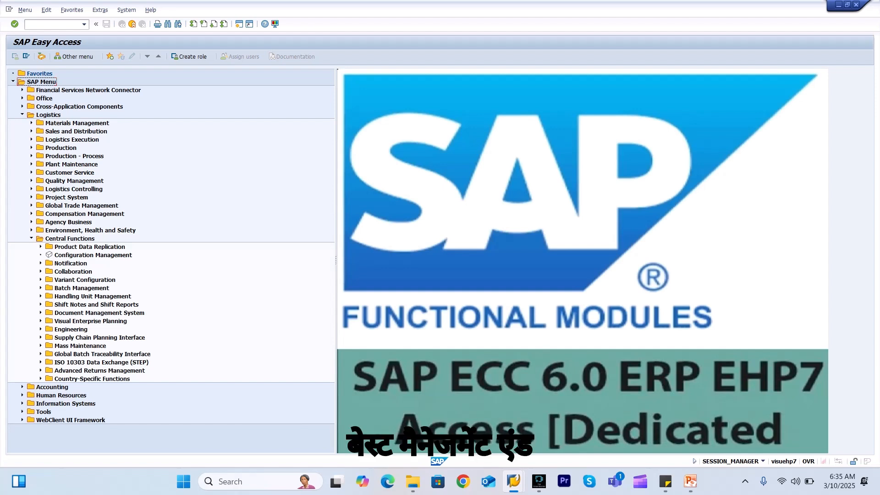
pyautogui.click(40, 288)
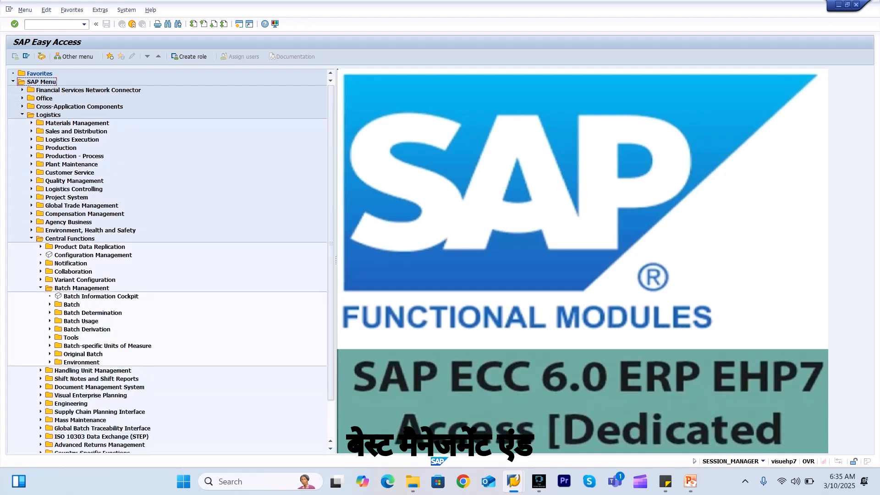
pyautogui.click(50, 329)
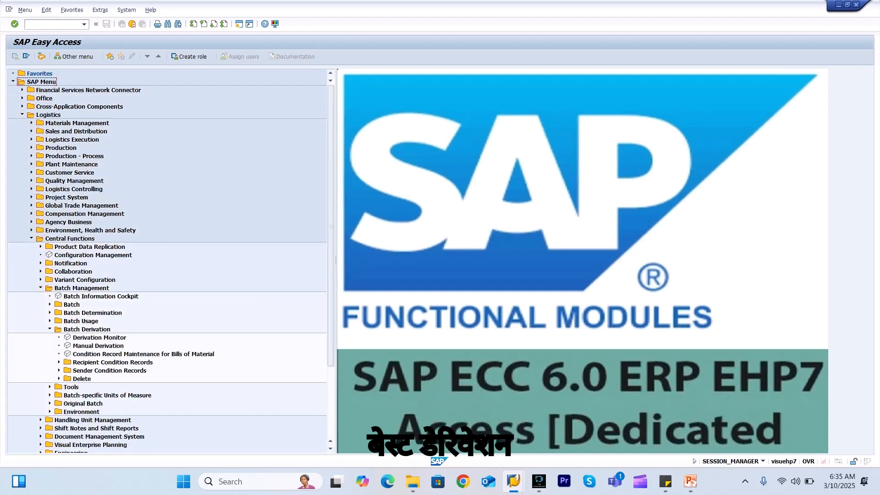
pyautogui.doubleClick(98, 346)
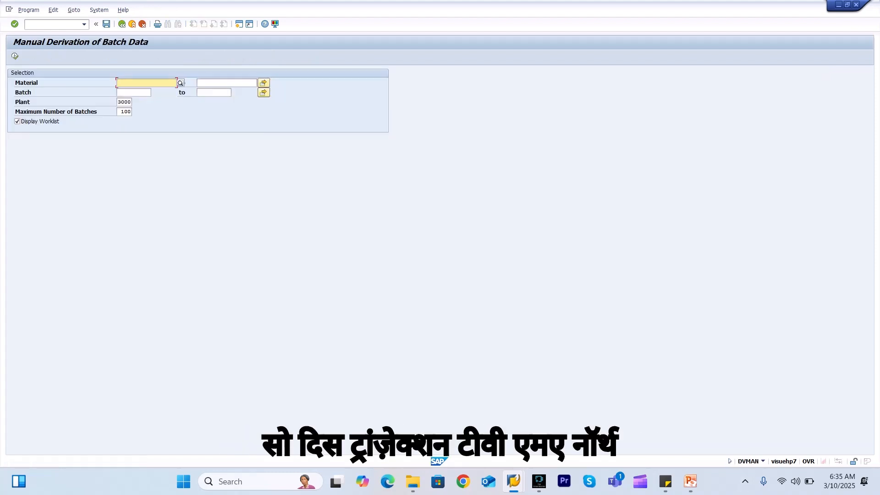
pyautogui.click(145, 83)
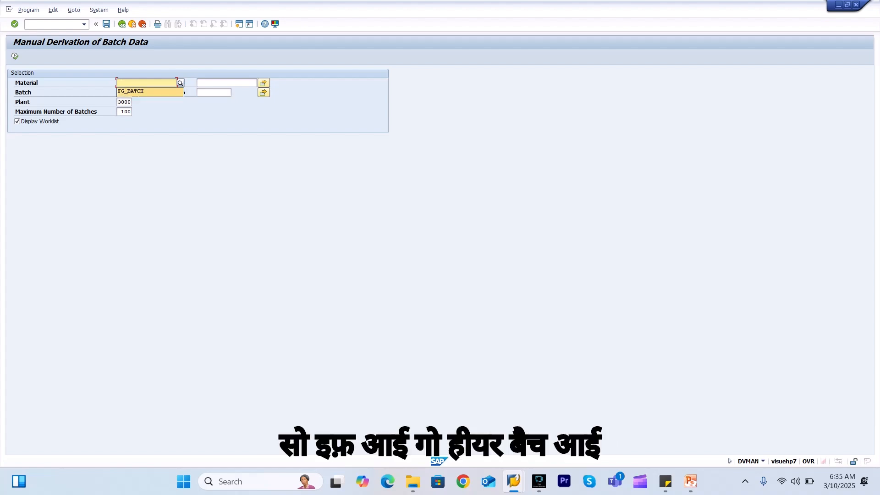
pyautogui.press('Return')
pyautogui.click(134, 93)
pyautogui.click(134, 92)
pyautogui.press('Return')
pyautogui.press('BackSpace')
pyautogui.write('6')
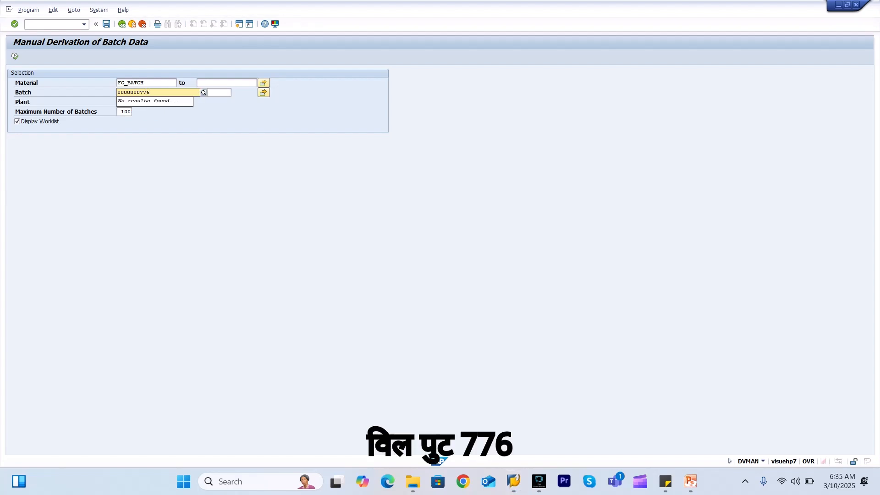
pyautogui.press('Return')
pyautogui.press('F8')
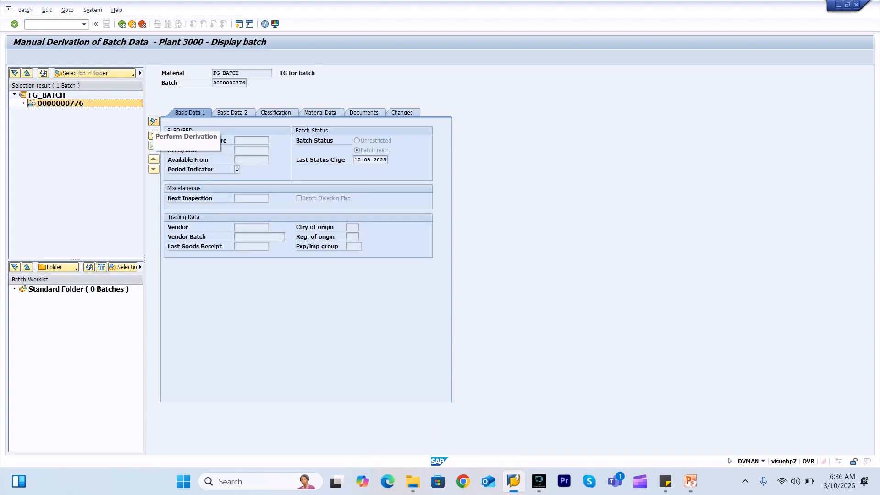
pyautogui.click(153, 121)
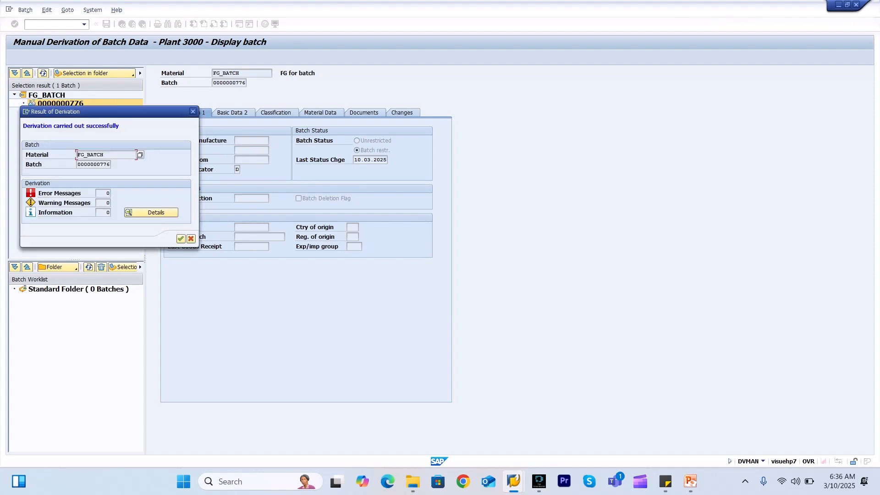
pyautogui.click(181, 238)
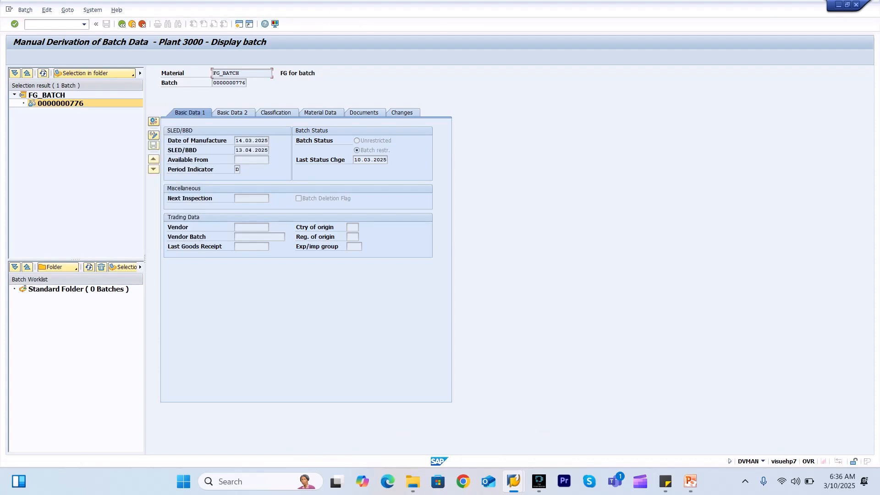
pyautogui.press('F3')
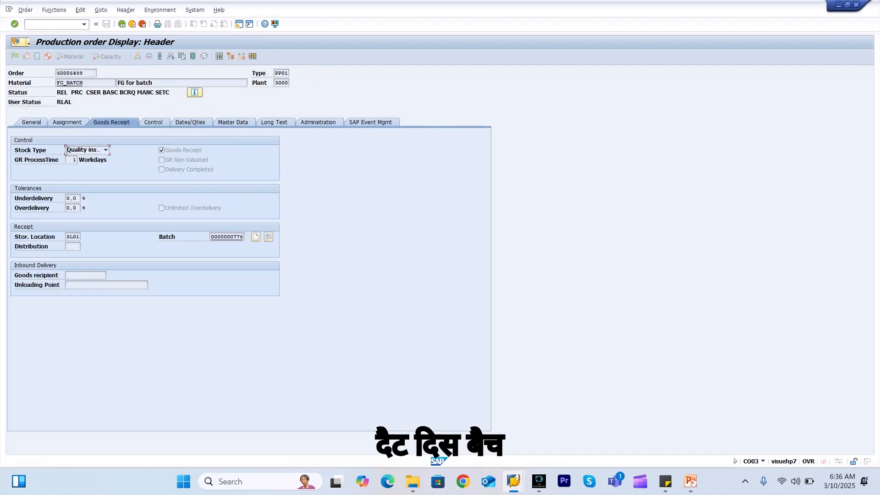
pyautogui.click(171, 57)
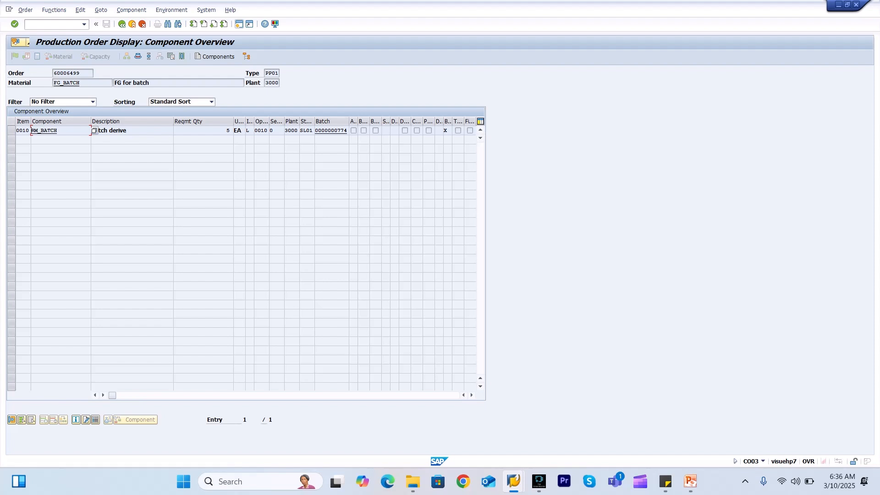
pyautogui.hotkey('alt', 'Tab')
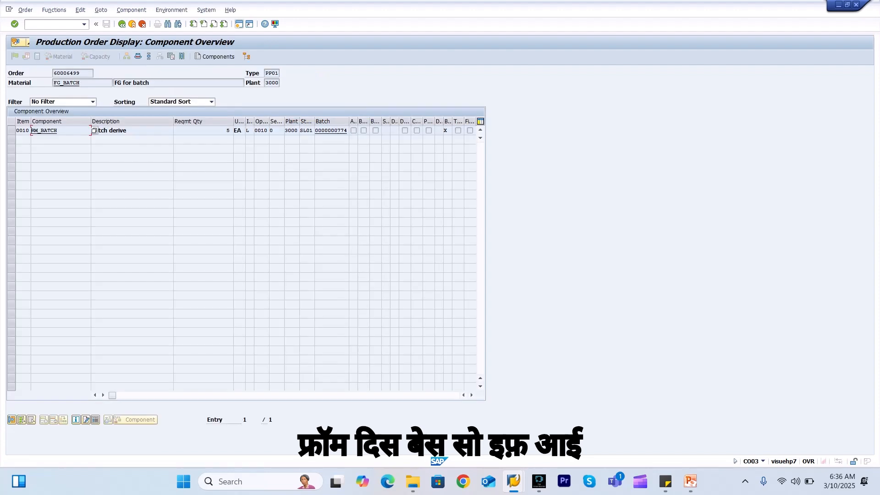
pyautogui.doubleClick(331, 131)
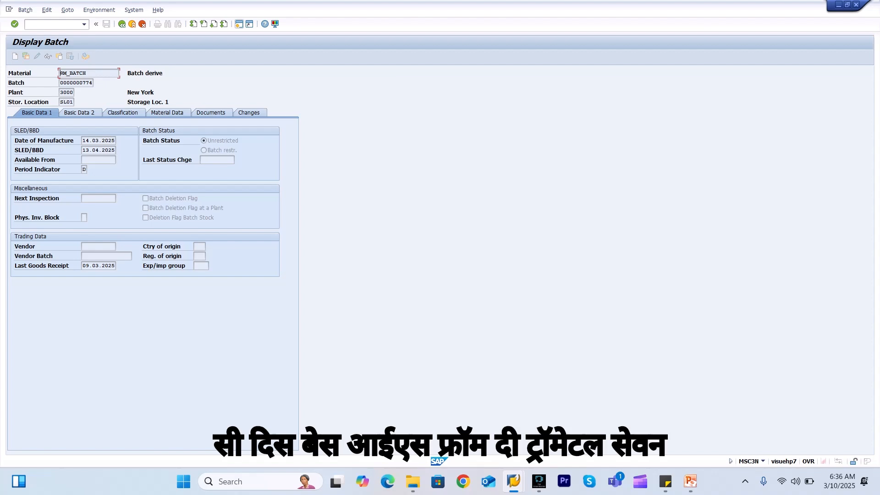
pyautogui.moveTo(116, 150); pyautogui.dragTo(85, 151)
pyautogui.click(83, 141)
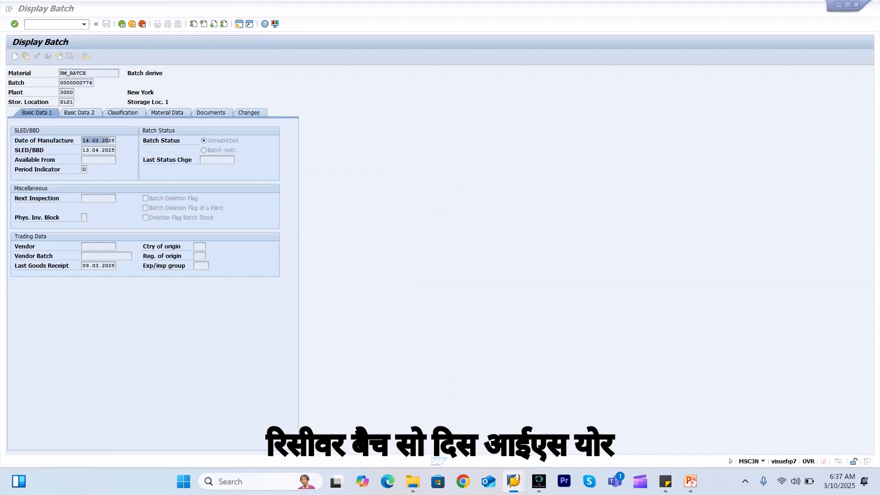
pyautogui.moveTo(93, 83); pyautogui.dragTo(76, 83)
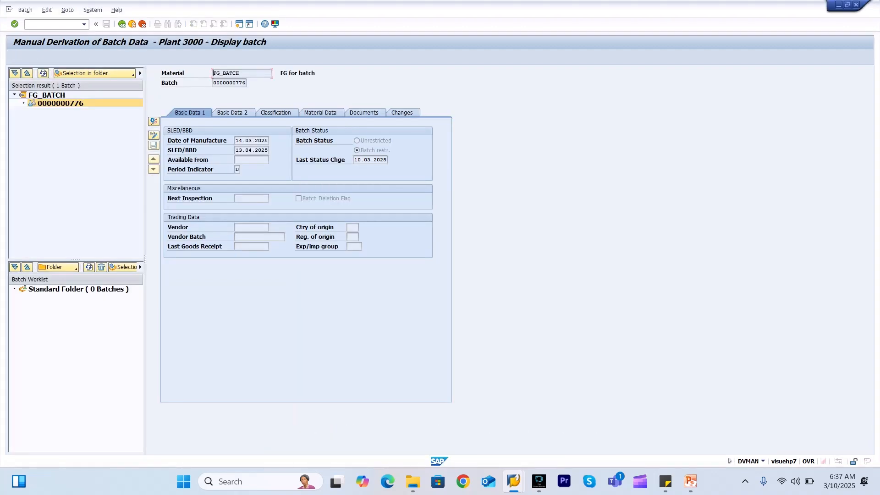
pyautogui.moveTo(219, 82); pyautogui.dragTo(246, 83)
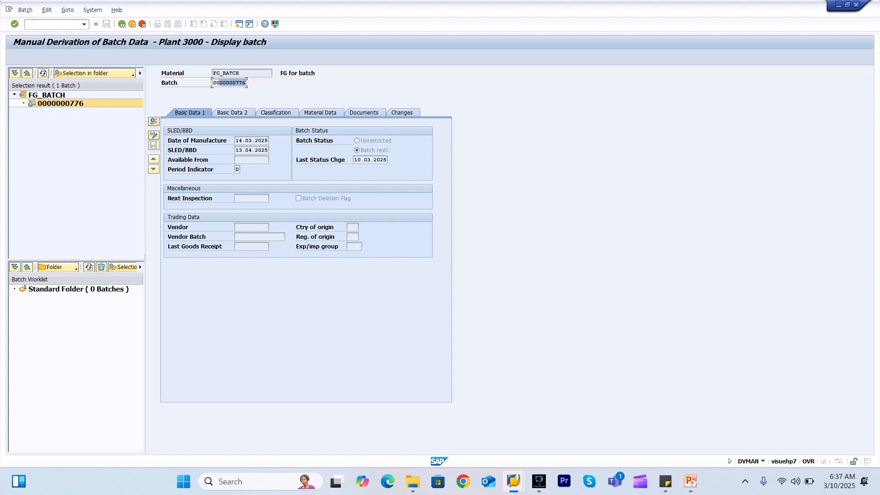